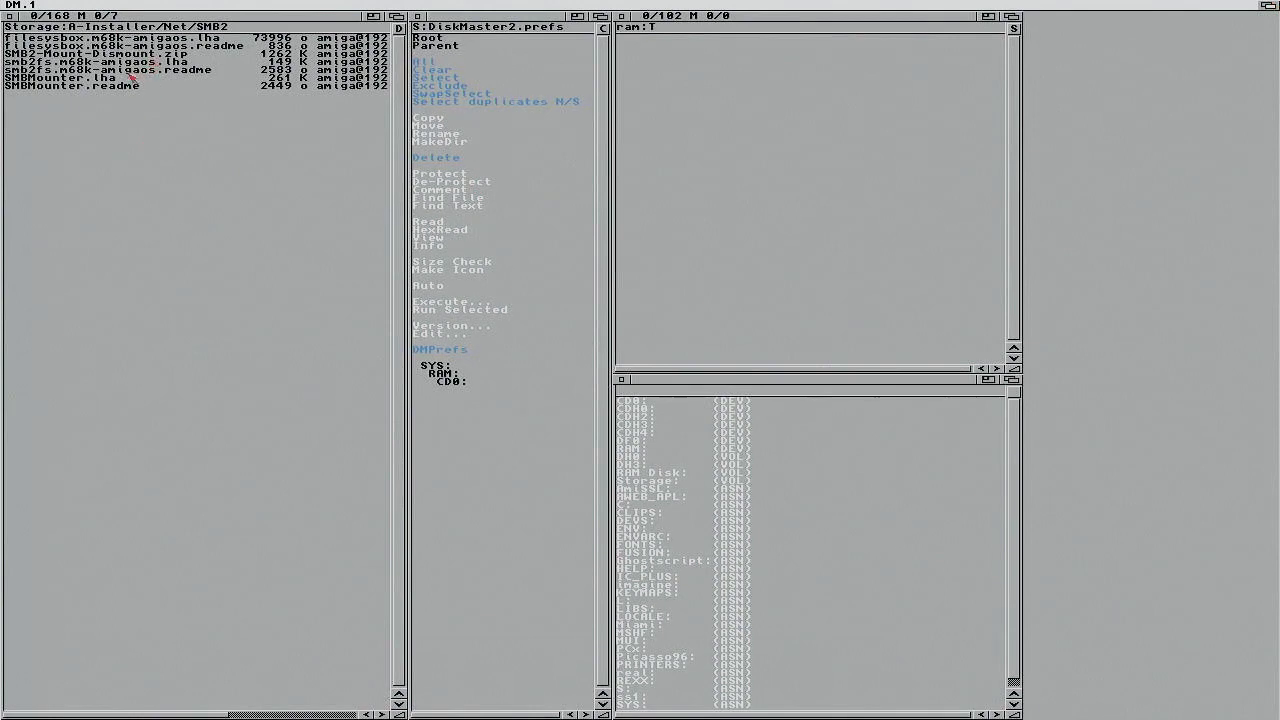
Step: Extract smb2fs.m68k-amigaos.lha into ram:T with Lha X >Dest and check the resulting smb2fs folder
left_click(130, 63)
right_click(181, 3)
right_click(164, 43)
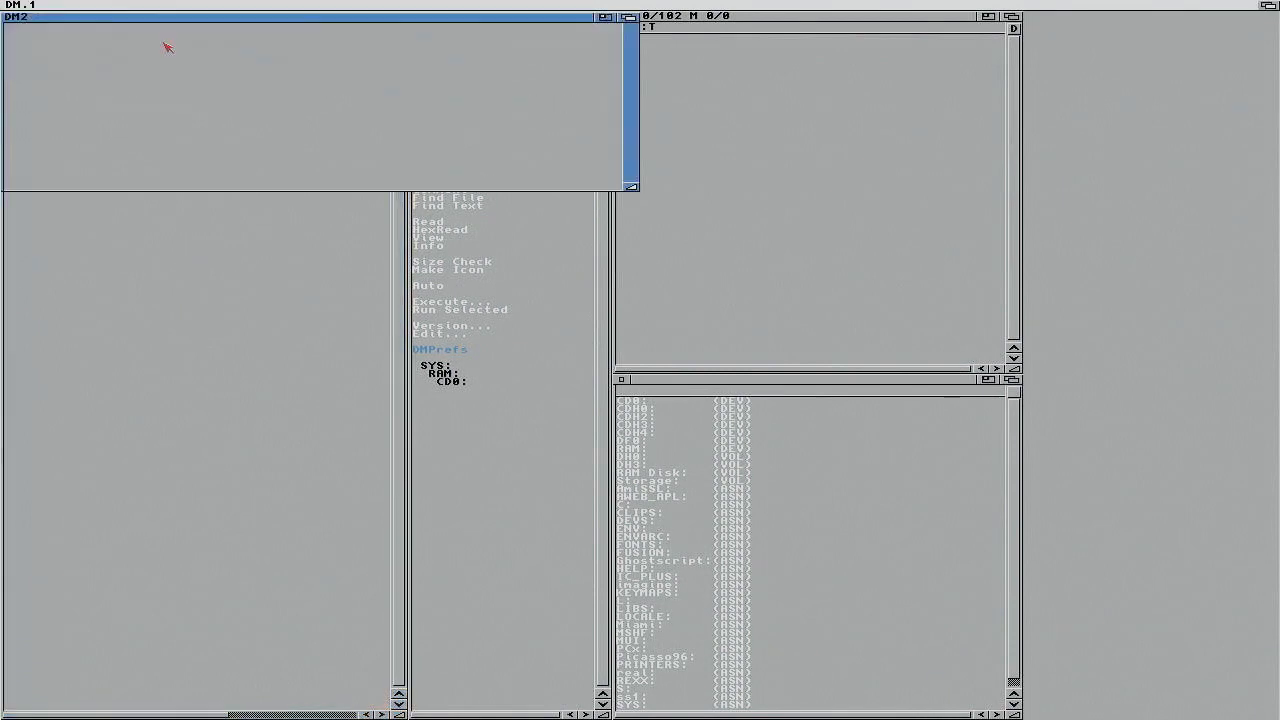
double_click(652, 38)
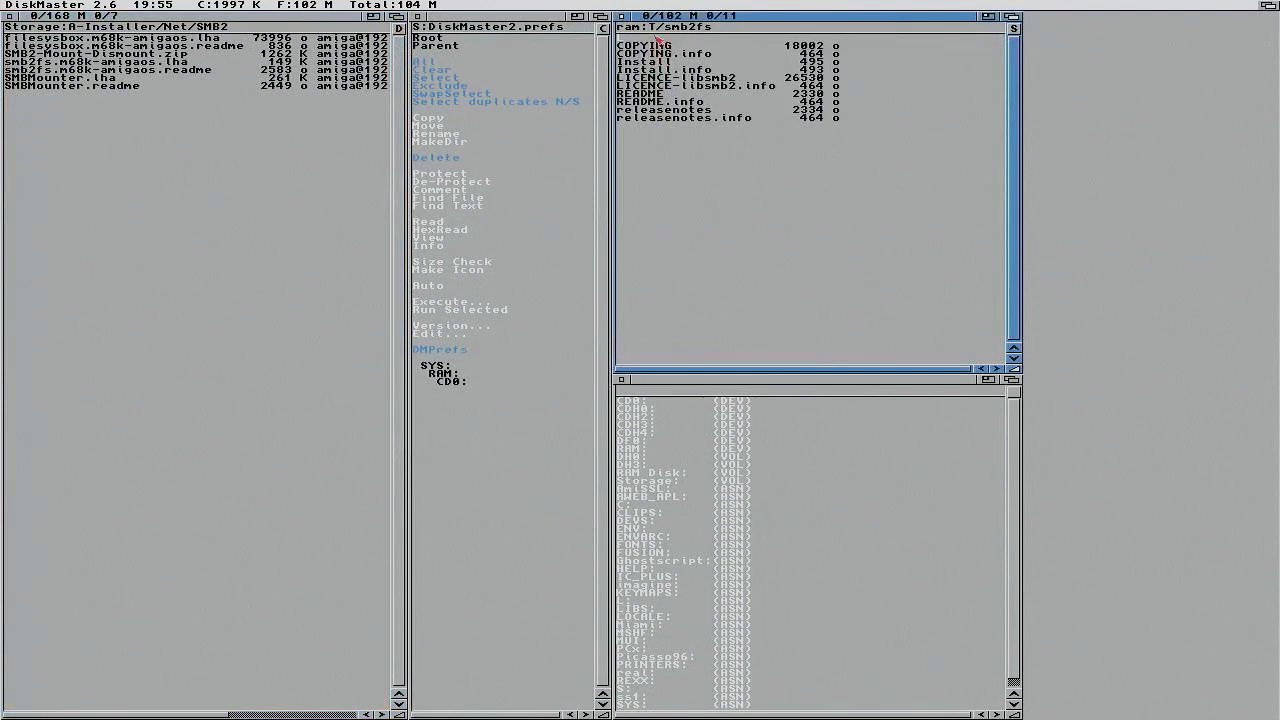
left_click(459, 46)
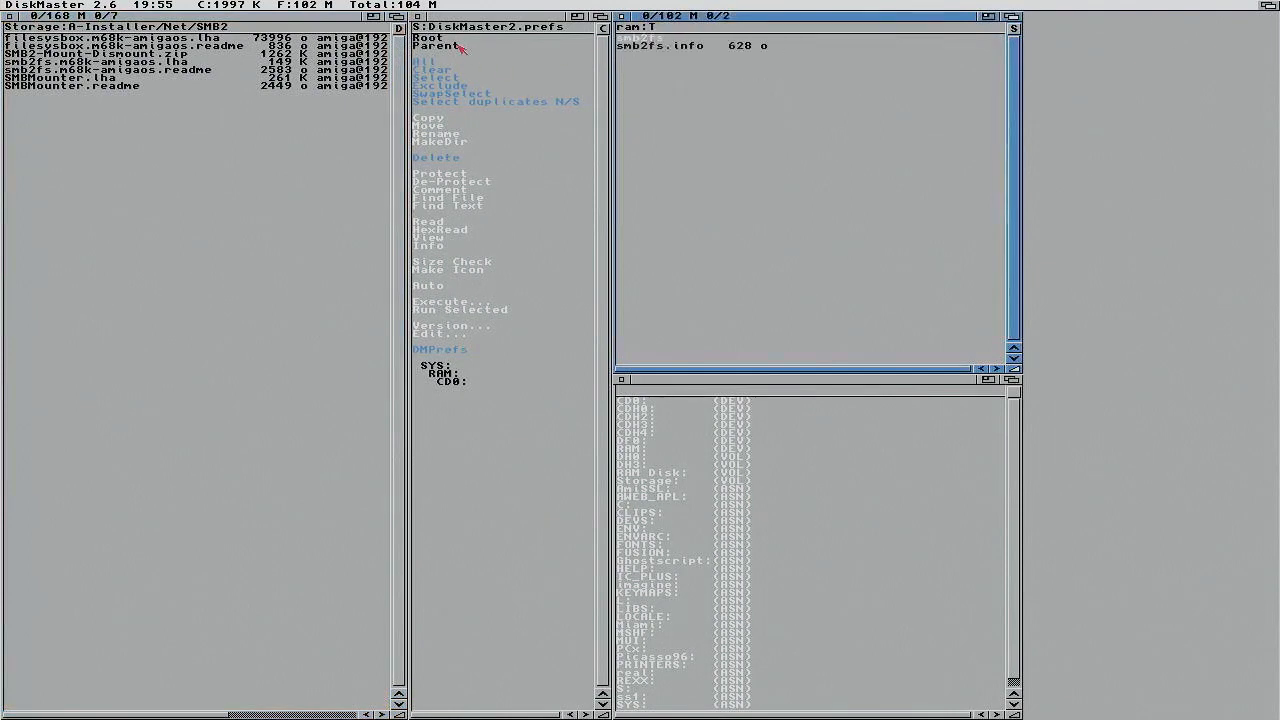
Step: Extract filesysbox.m68k-amigaos.lha into ram:T the same way
left_click(155, 42)
right_click(190, 6)
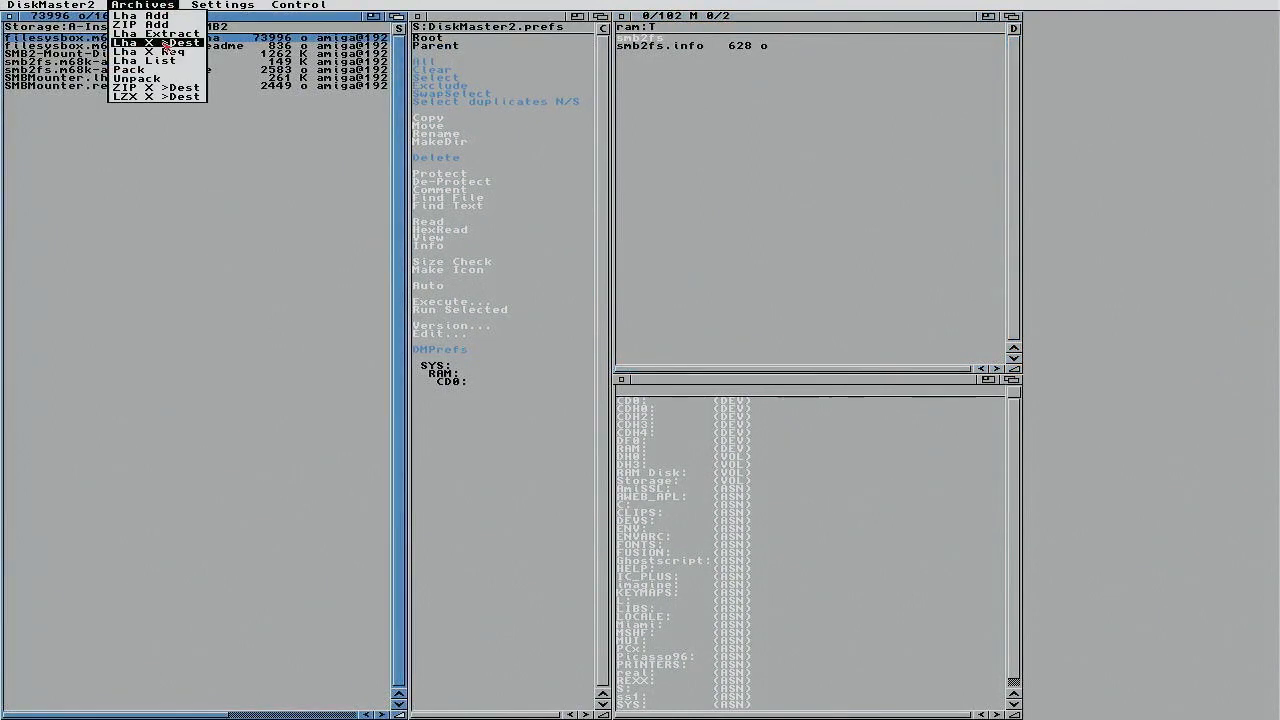
left_click(160, 44)
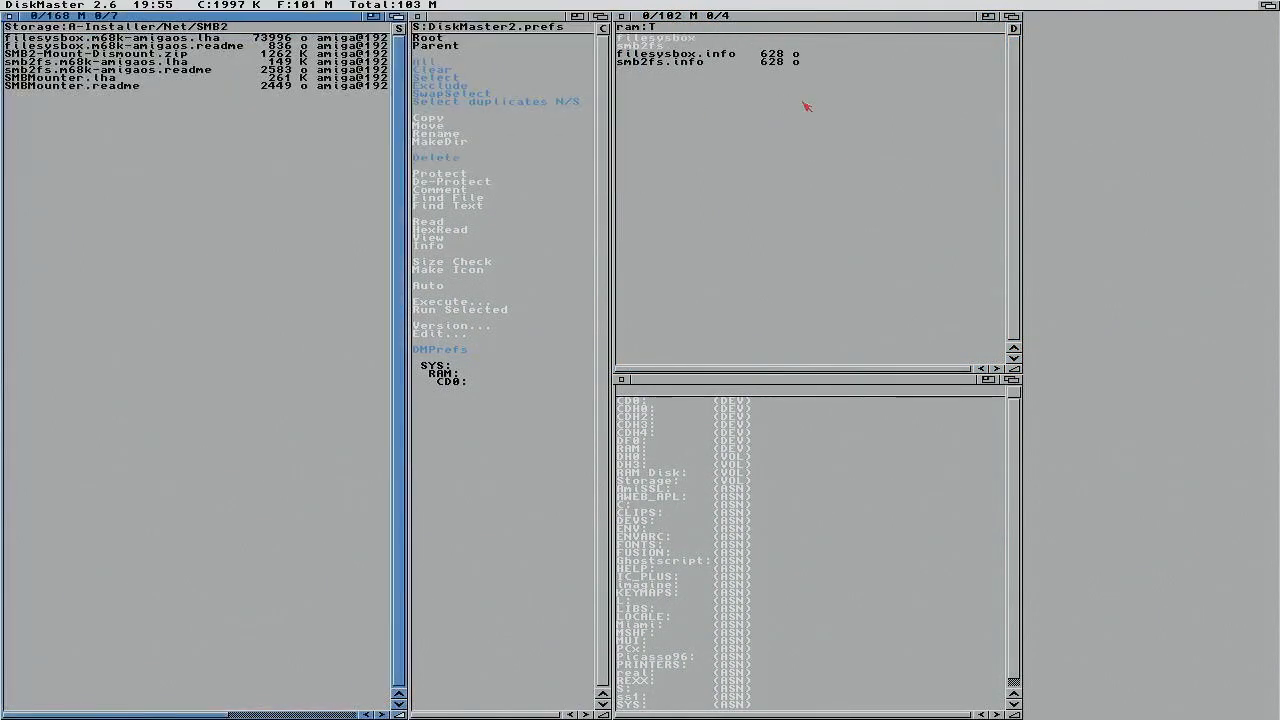
left_click(1262, 5)
Step: Run the Install script in RAM Disk's T/filesysbox drawer, skipping the CDH4 warning, to put filesysbox.library in LIBS:
double_click(47, 49)
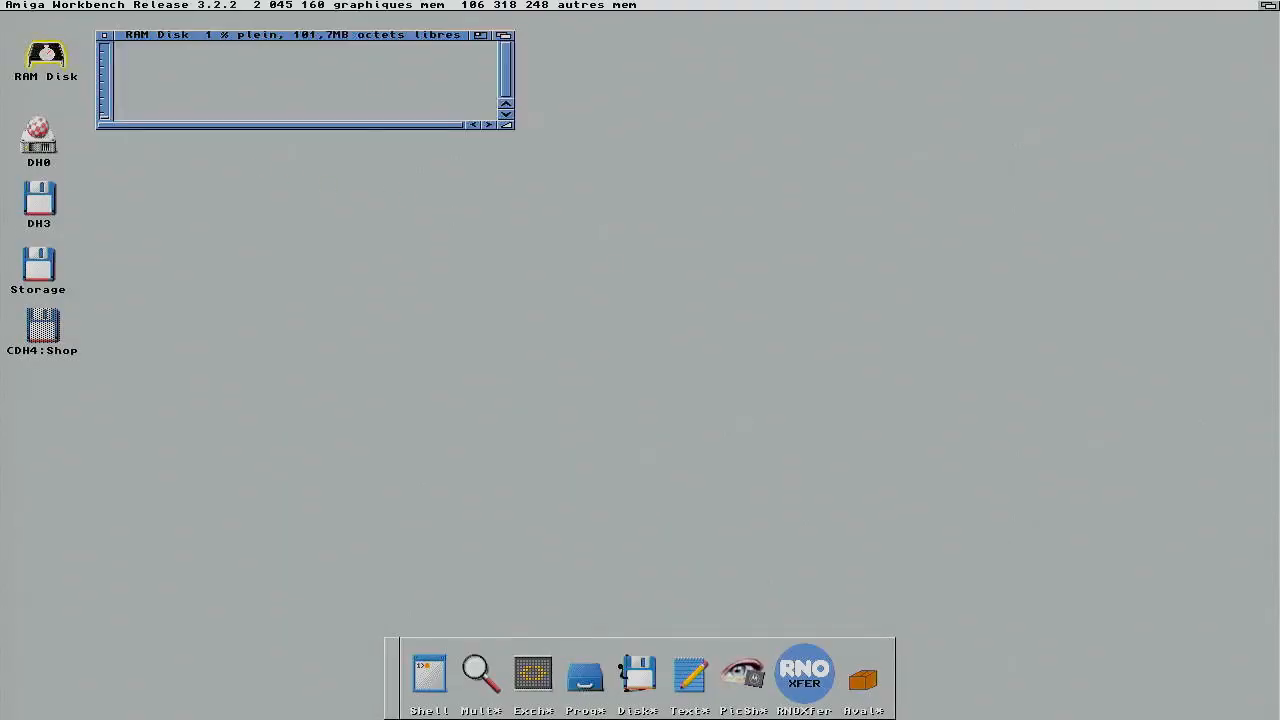
double_click(310, 77)
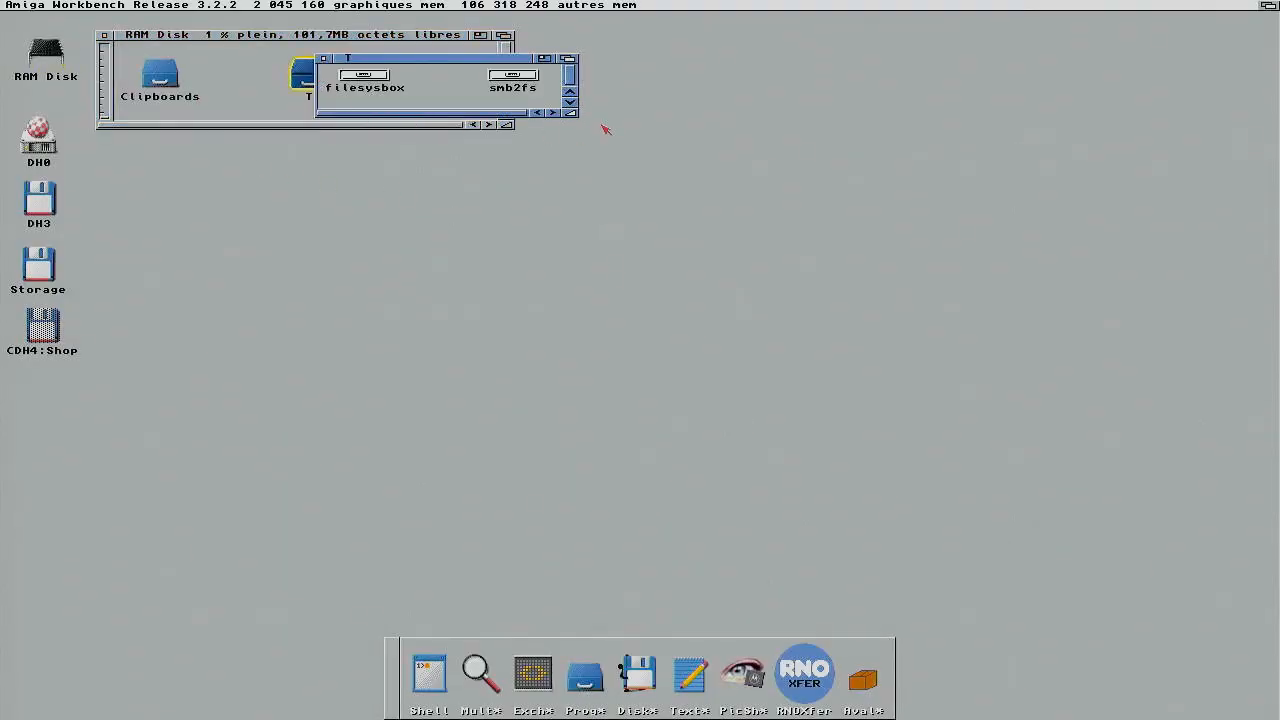
double_click(381, 76)
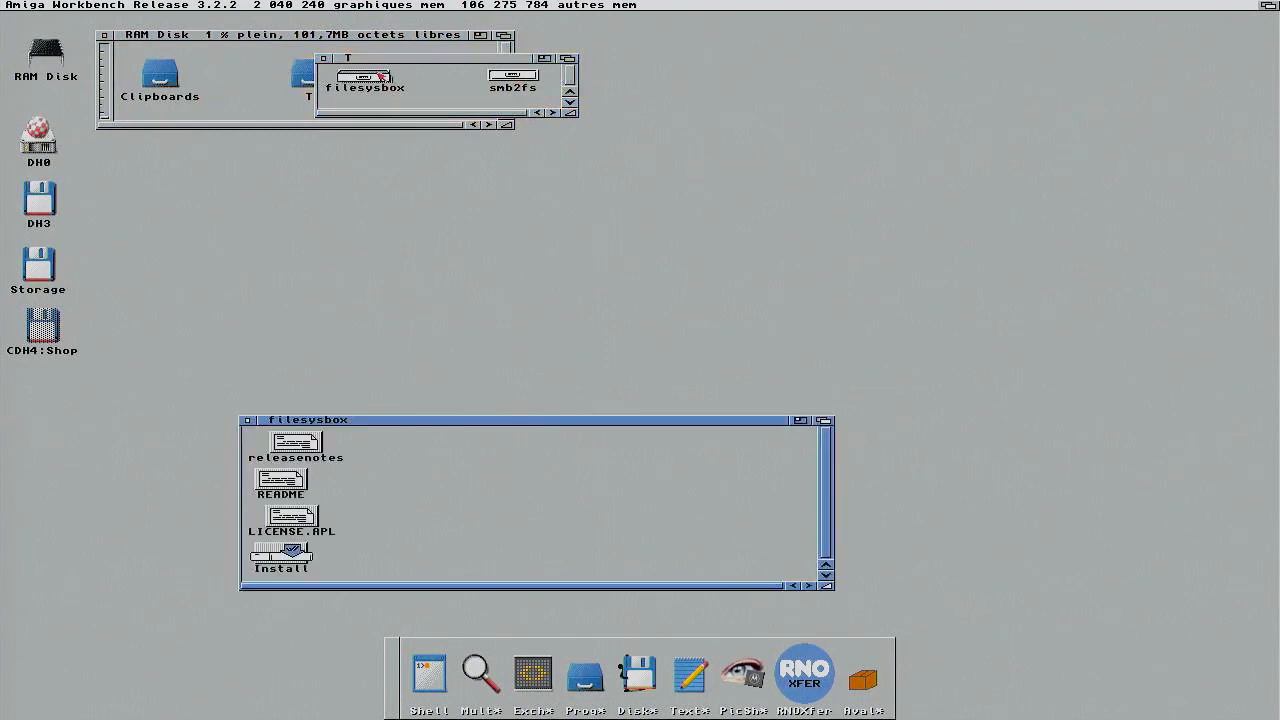
left_click_drag(287, 563, 424, 506)
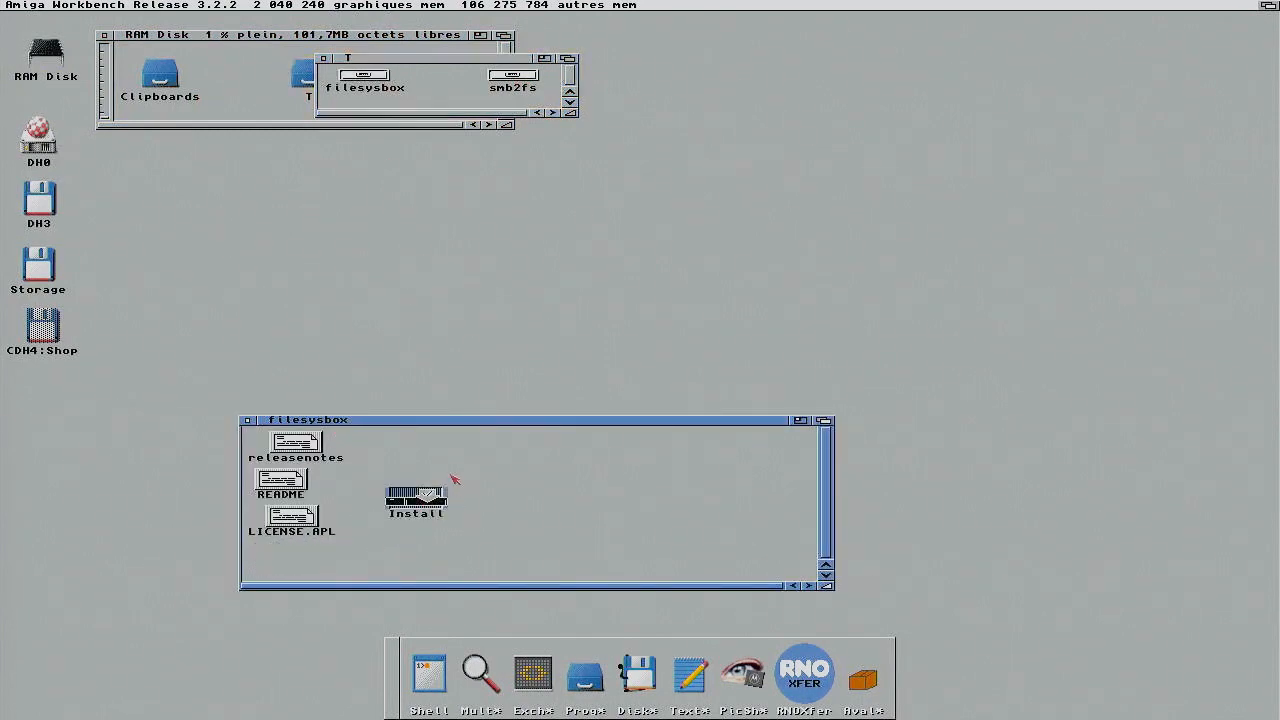
double_click(418, 500)
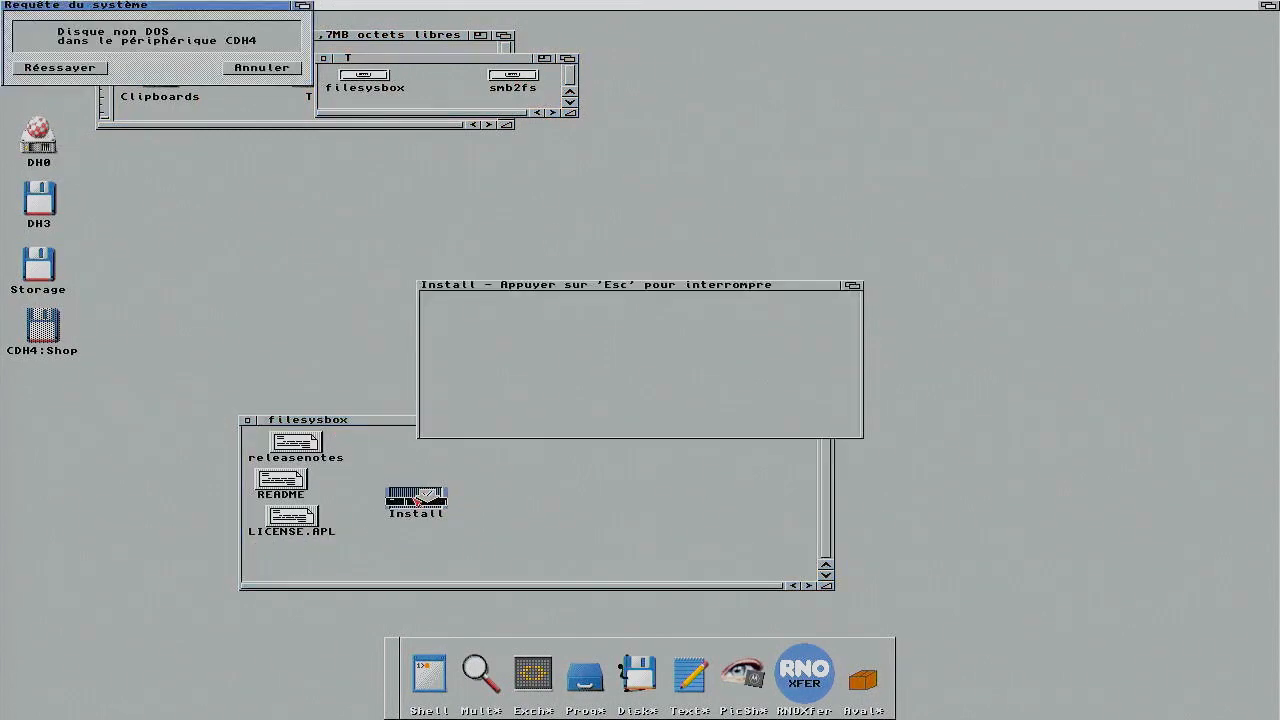
left_click(286, 70)
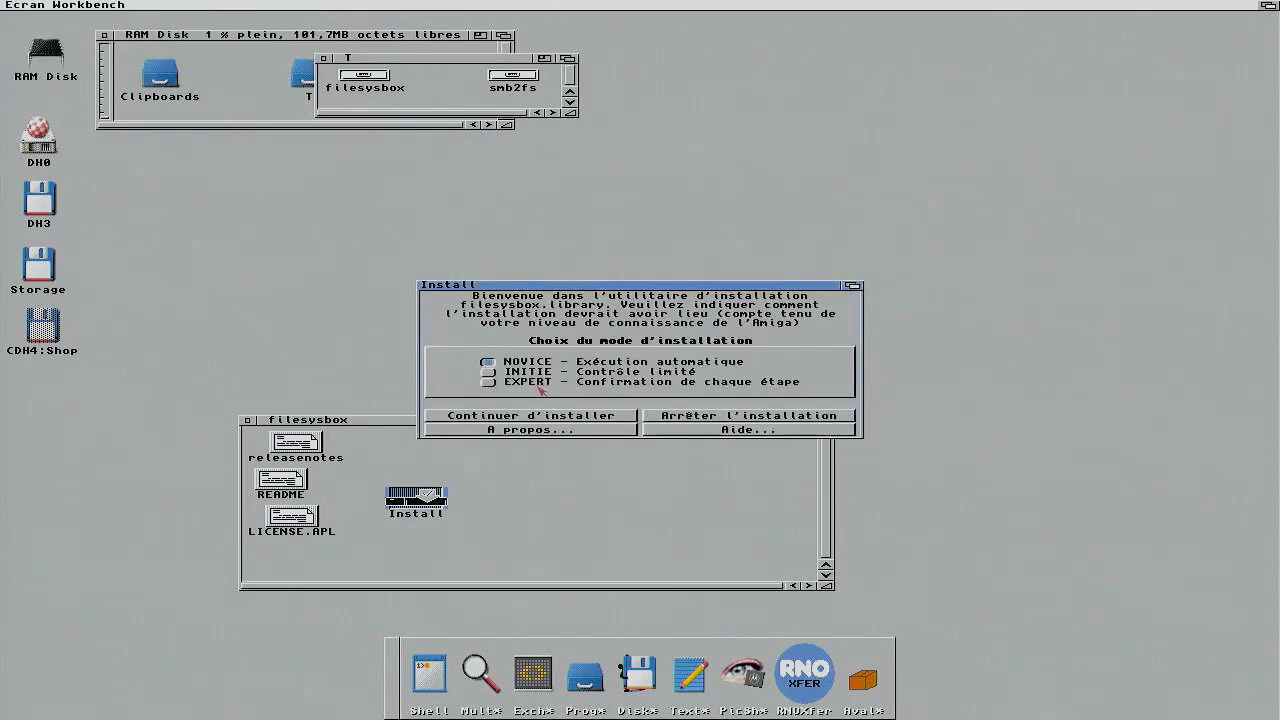
left_click(552, 418)
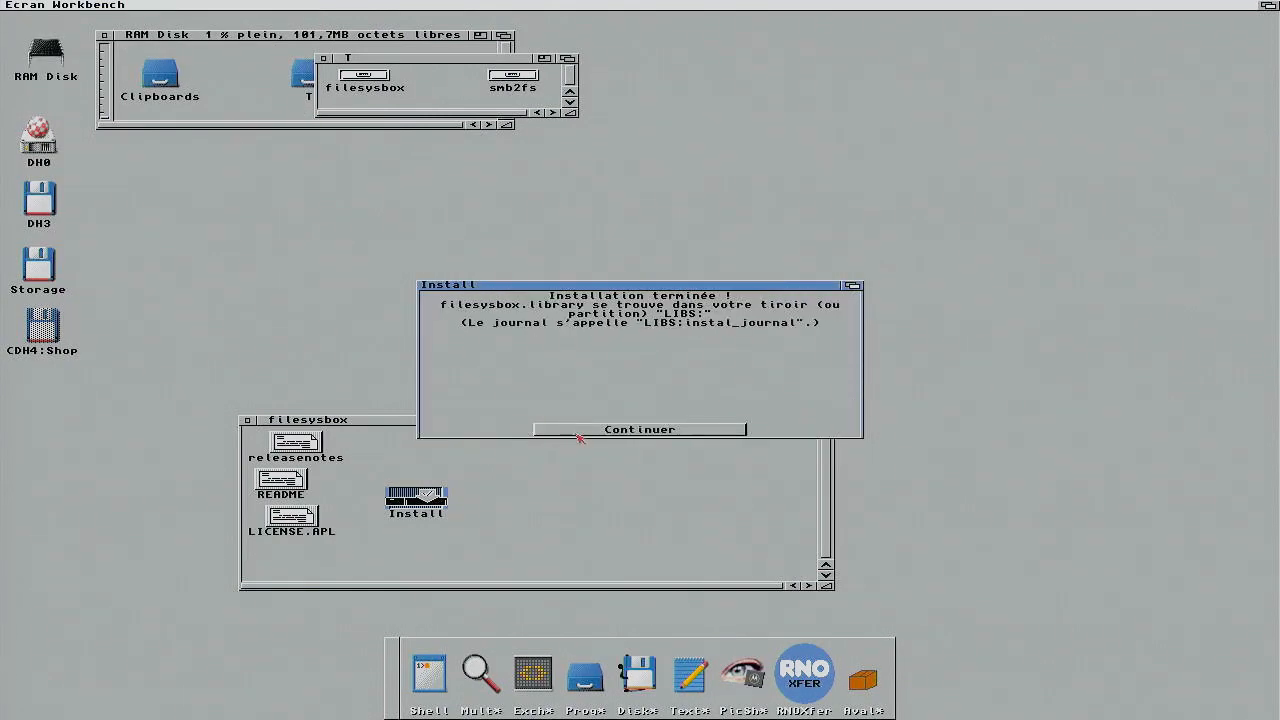
left_click(579, 432)
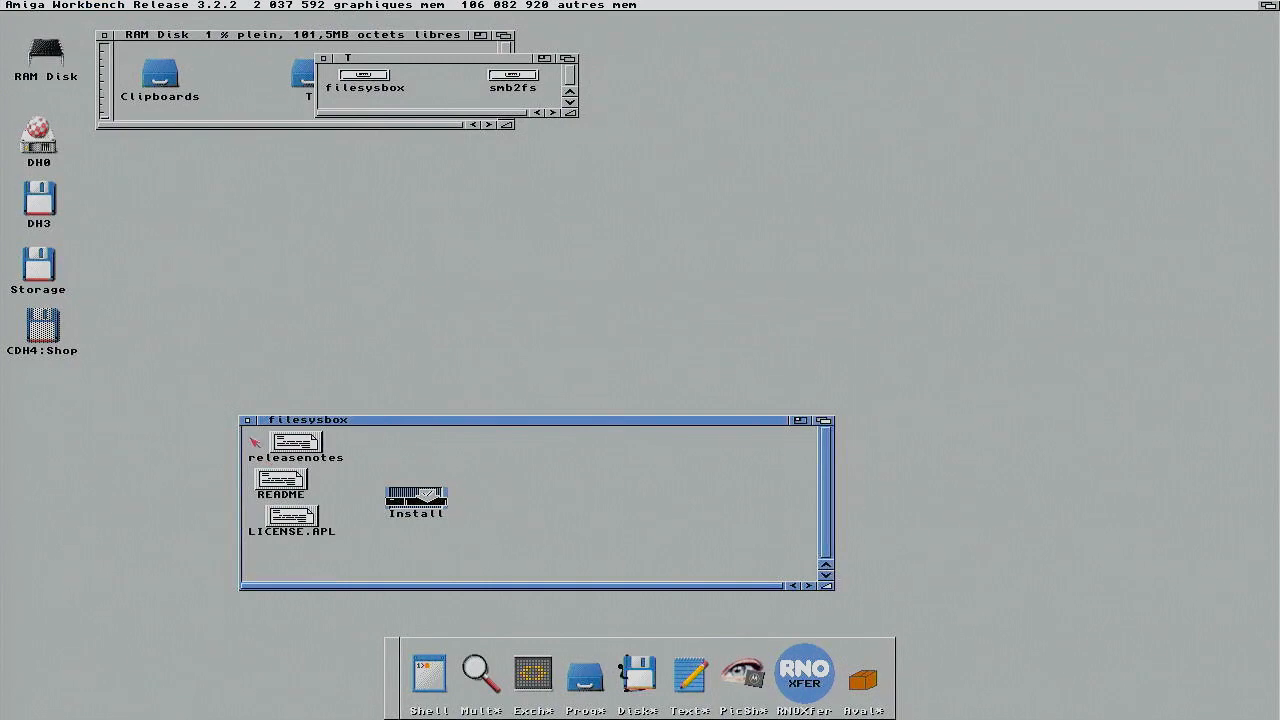
left_click(247, 421)
Step: Run the smb2fs Install script, skipping the CDH4 warning, to install smb2-handler into SYS:
double_click(510, 80)
left_click_drag(289, 560, 487, 479)
double_click(487, 479)
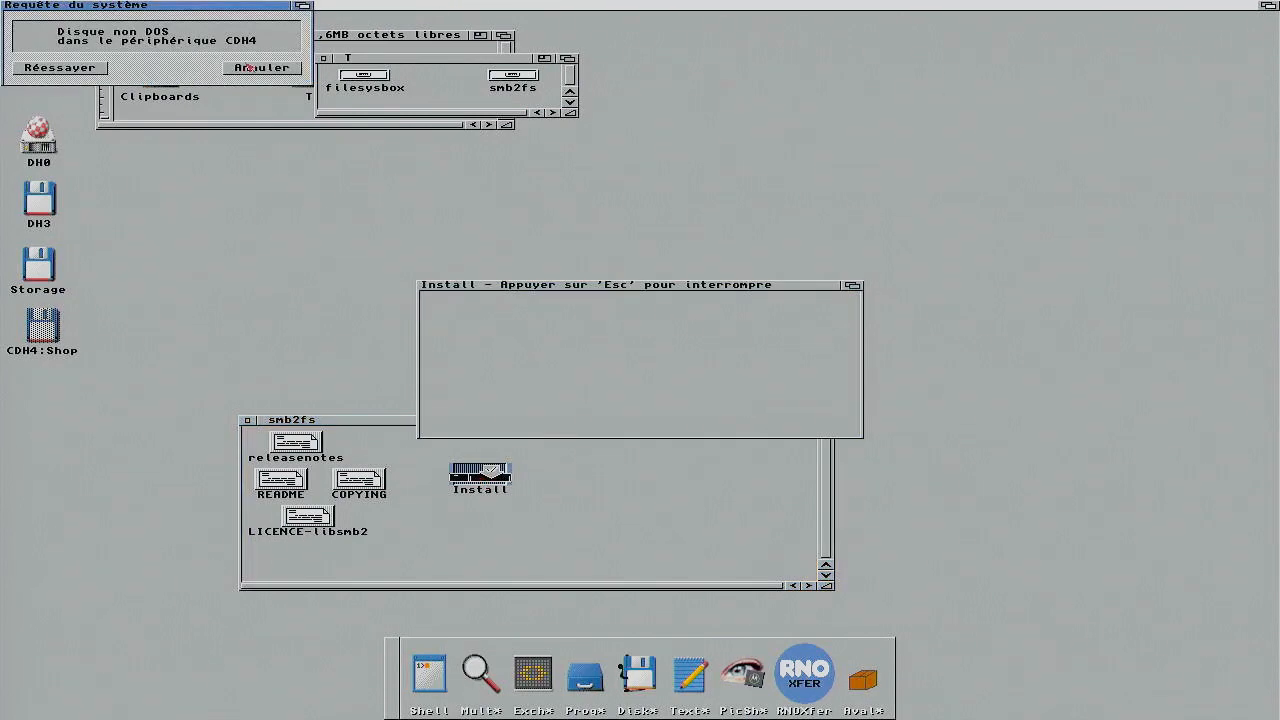
left_click(248, 67)
left_click(496, 418)
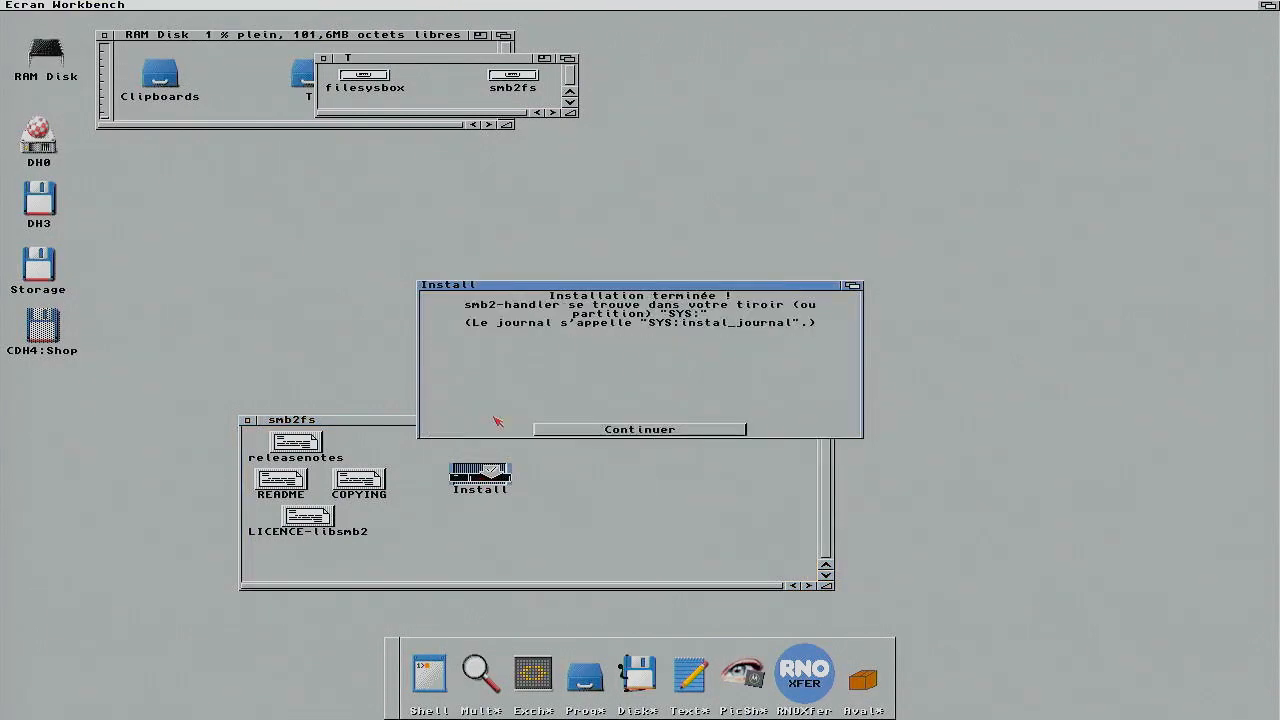
left_click(598, 430)
Step: Close the smb2fs and T drawers and reposition the RAM Disk window
left_click(247, 420)
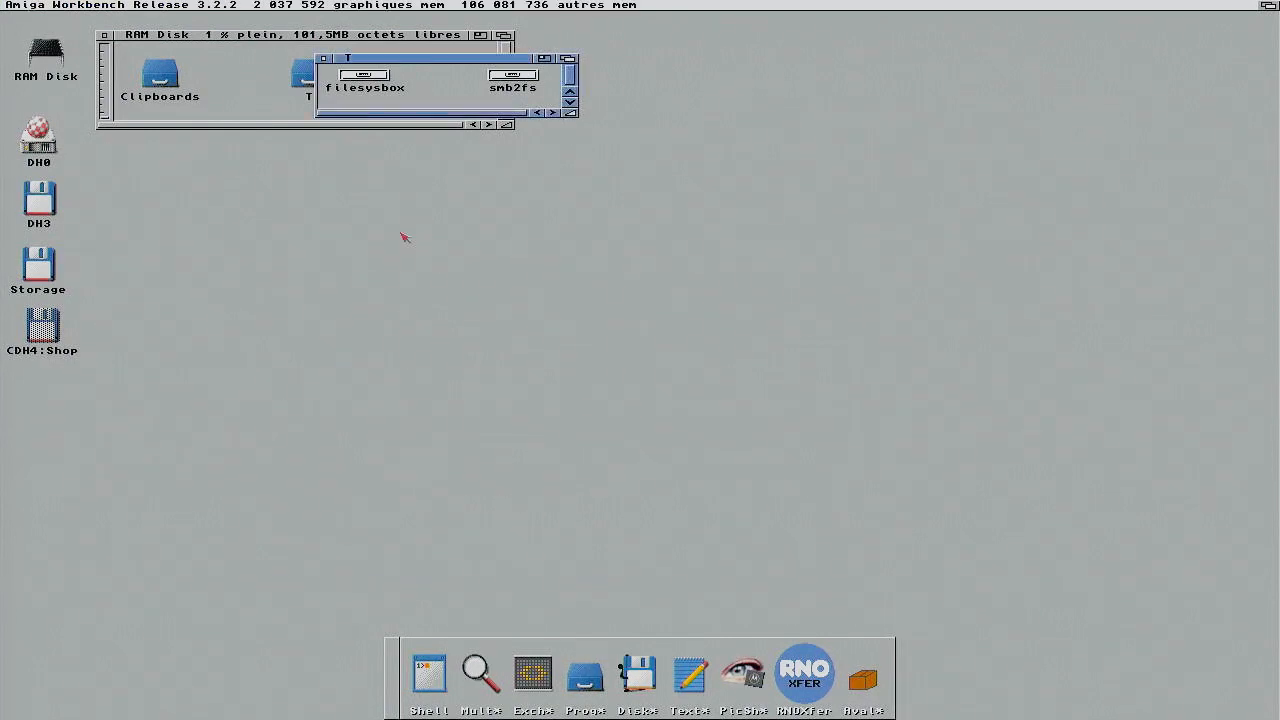
left_click(325, 59)
left_click_drag(266, 36, 338, 111)
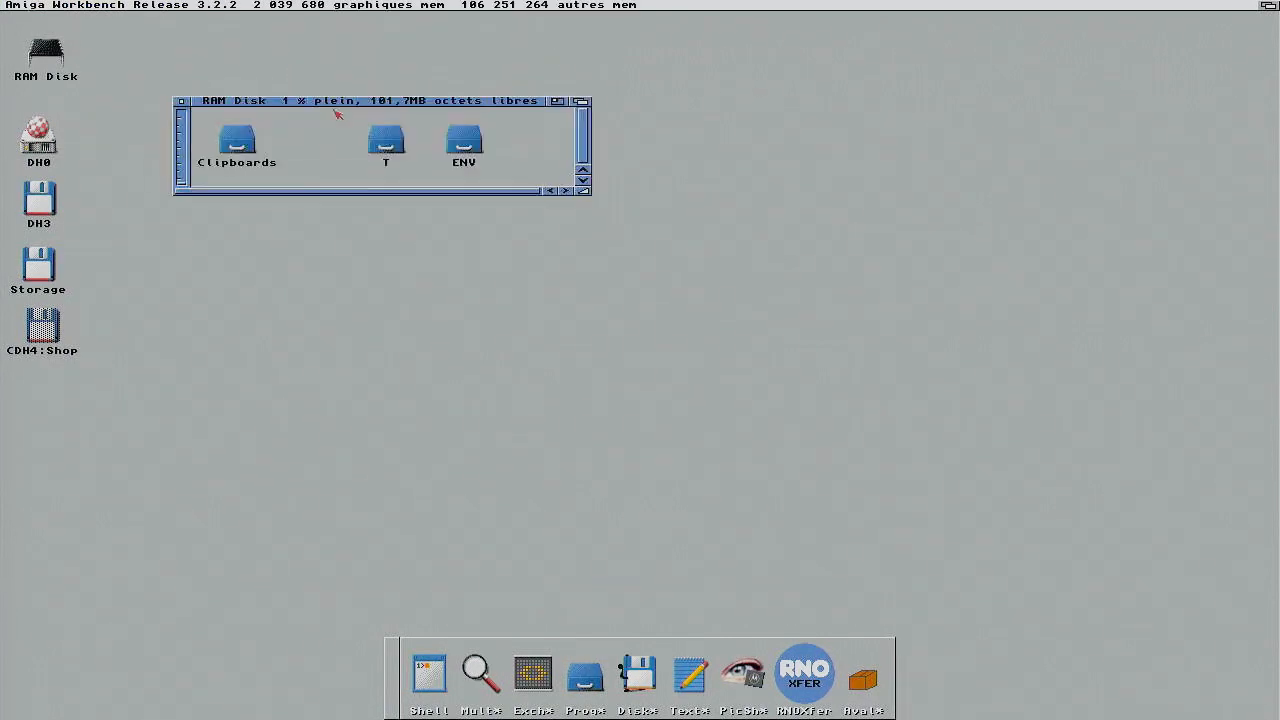
Step: Begin adding another user to this PC, stating their sign-in information is unavailable
left_click(182, 101)
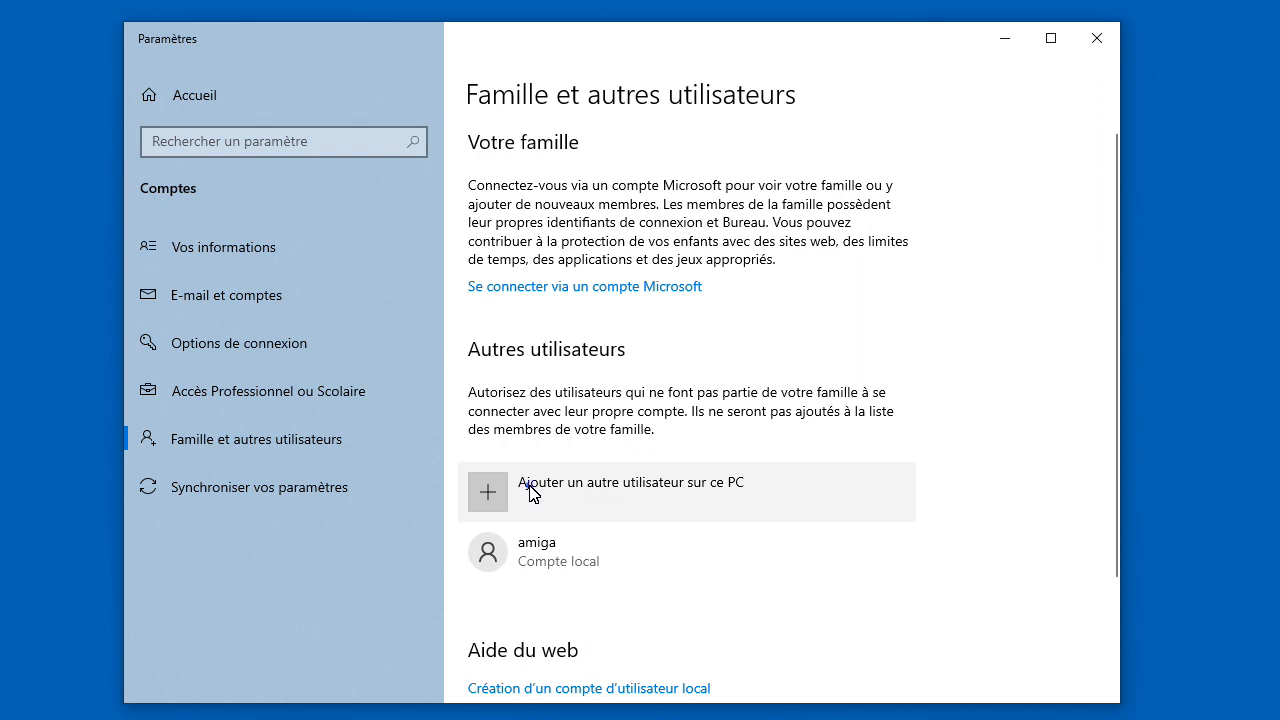
left_click(531, 492)
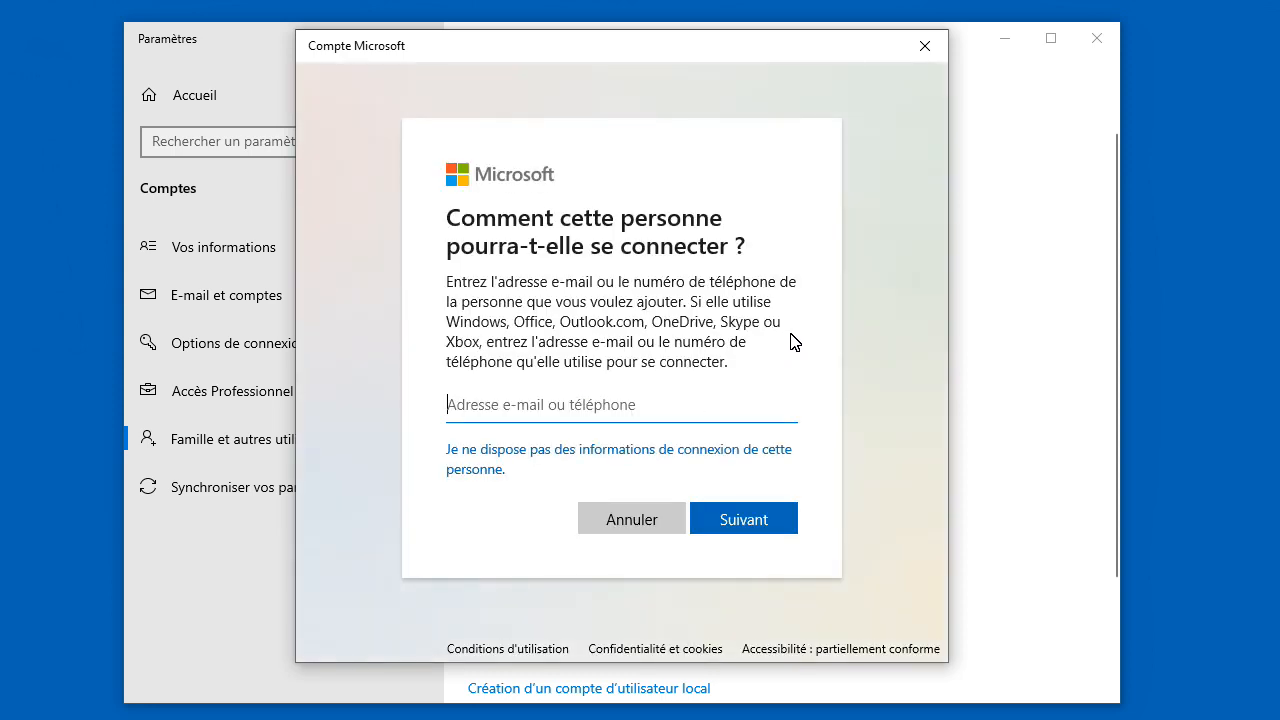
left_click(507, 458)
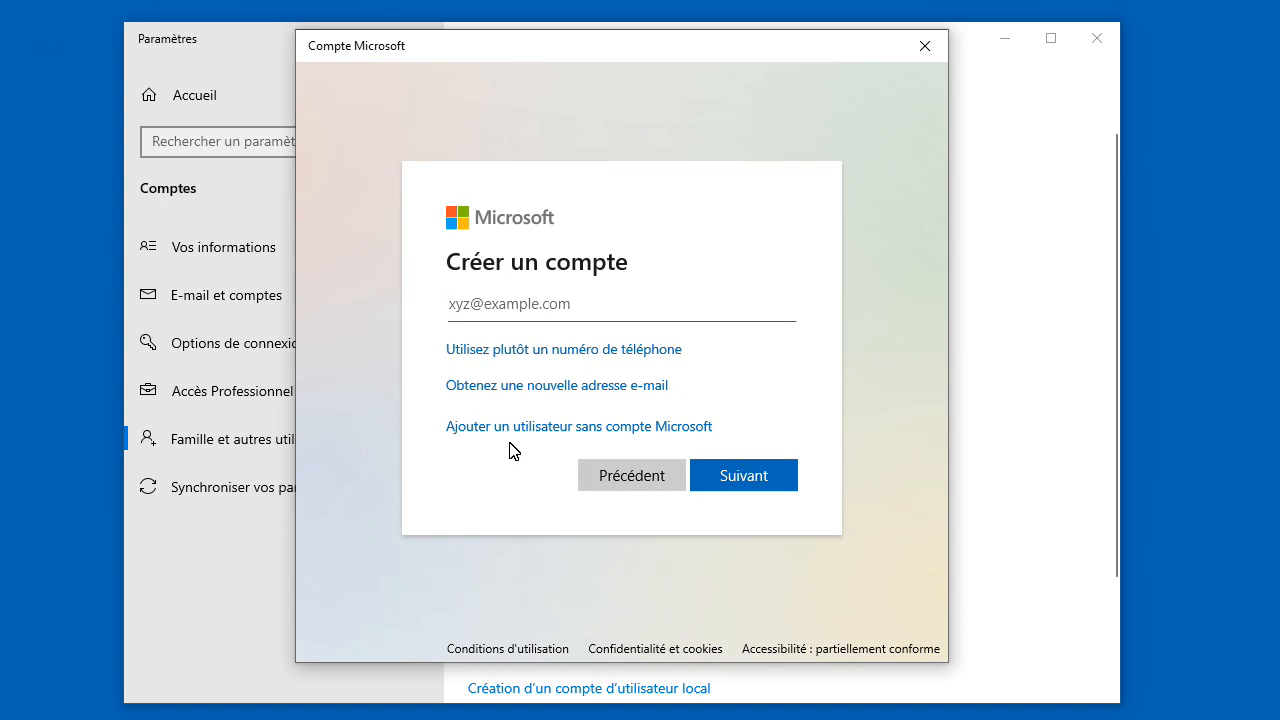
Step: Choose to add a user without a Microsoft account and enter the user name and password twice
left_click(519, 428)
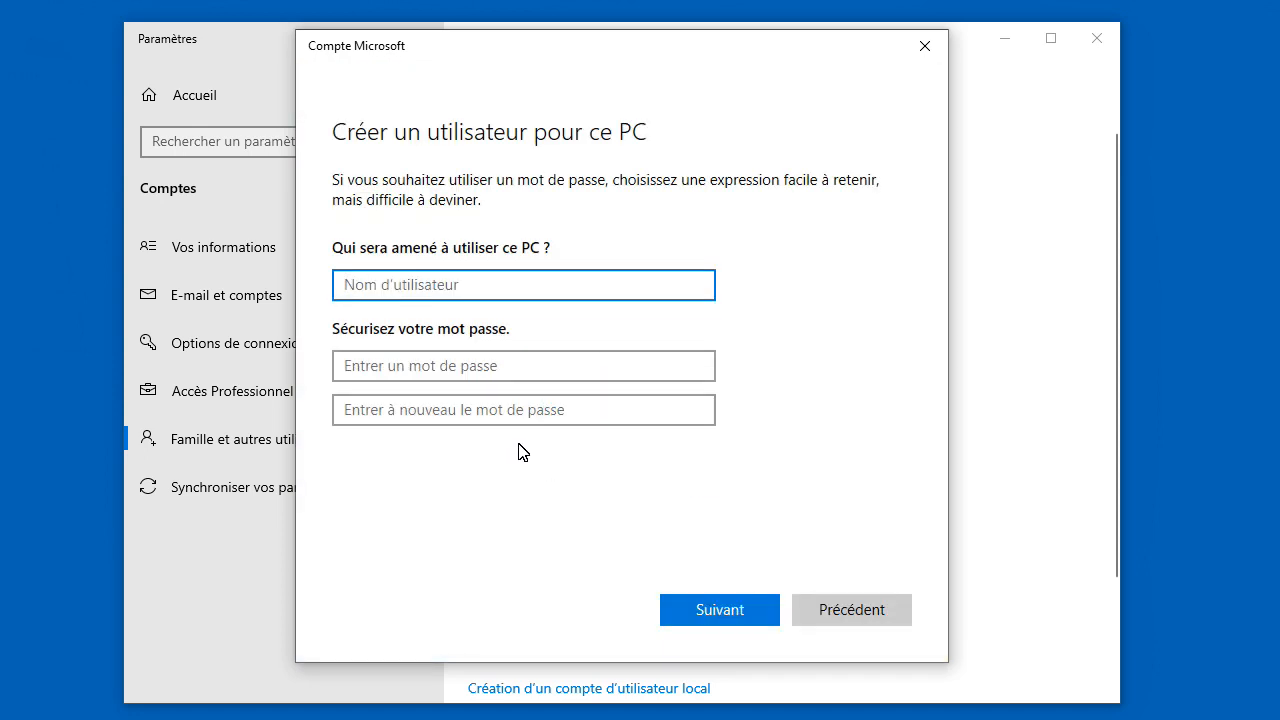
left_click(467, 285)
type("amiga2")
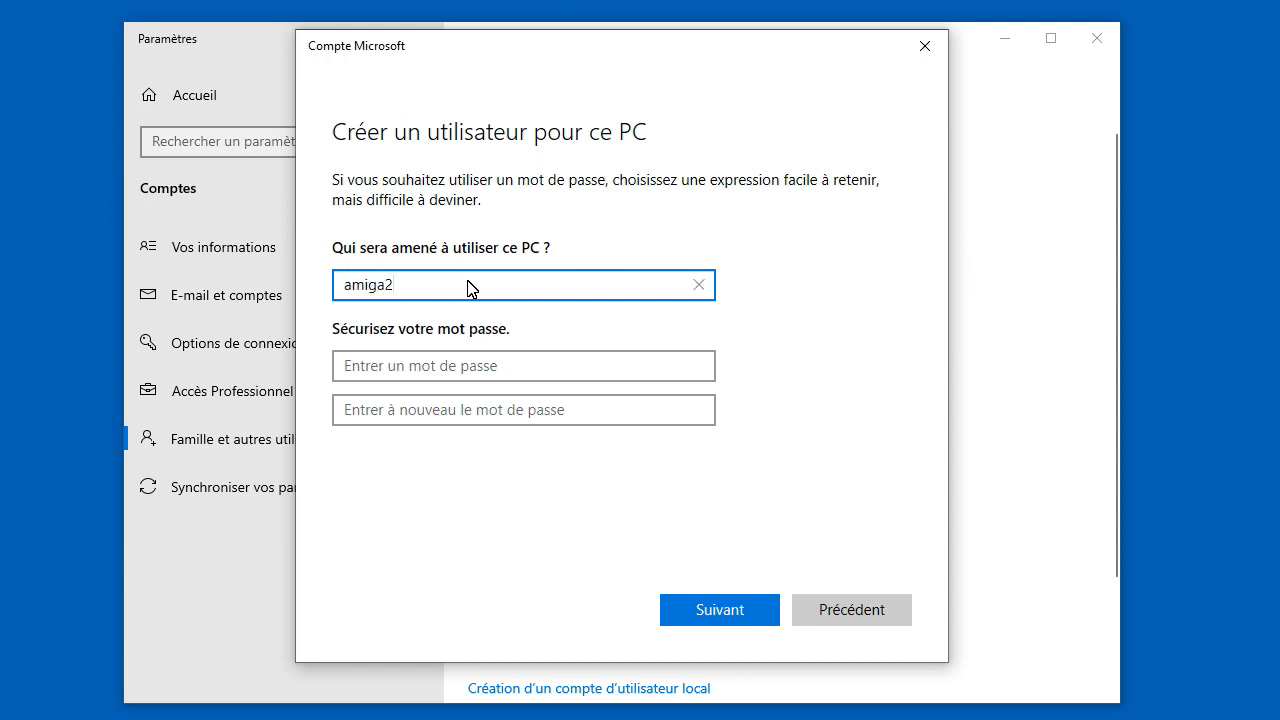
left_click(427, 370)
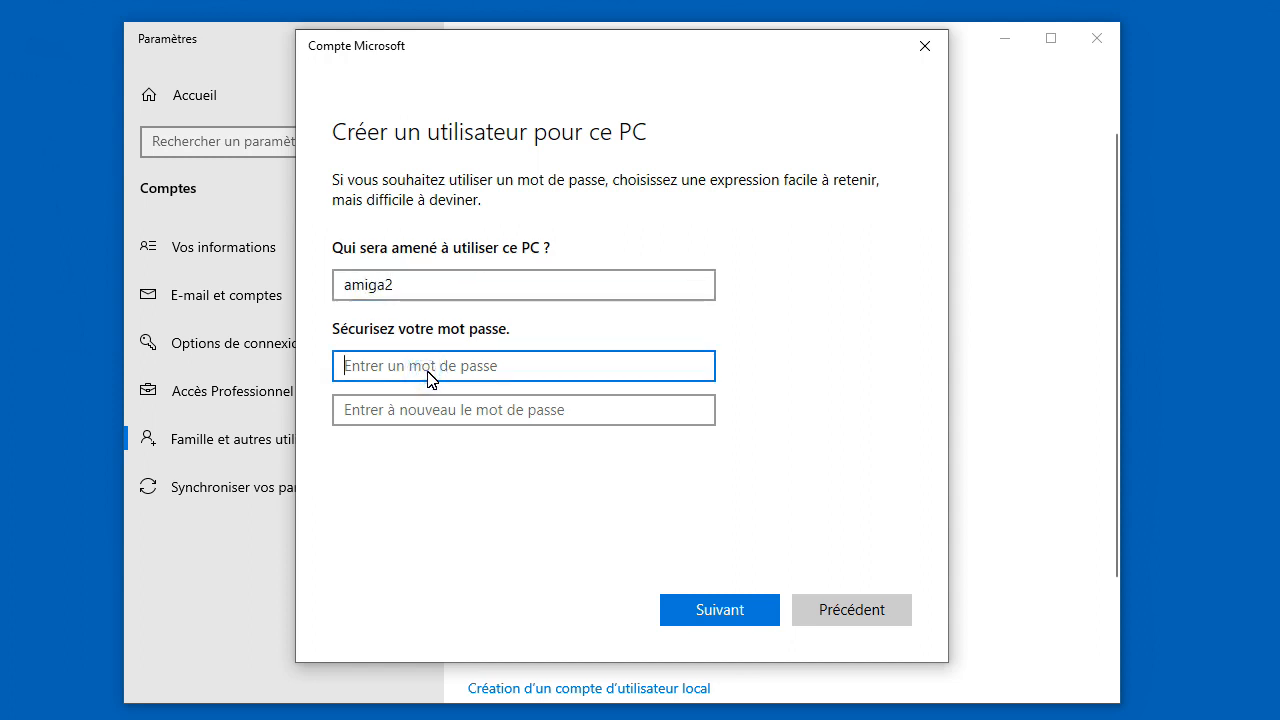
type("amiga")
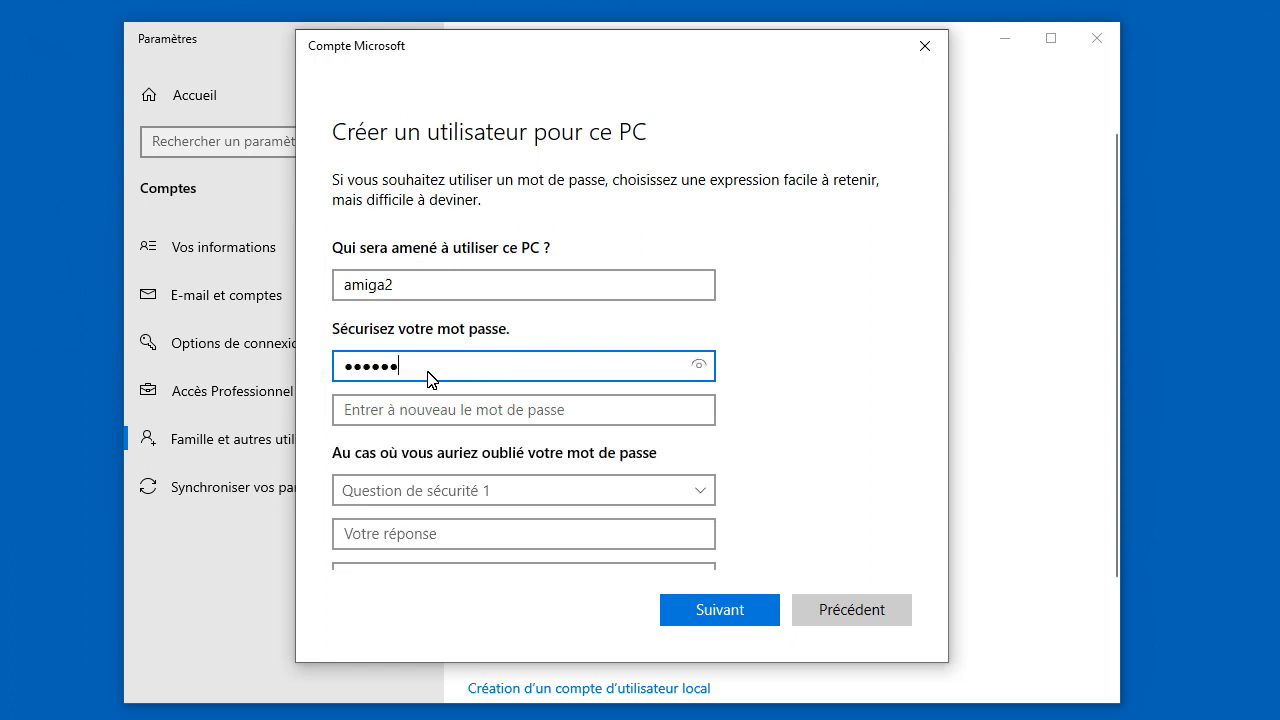
type("2")
left_click(389, 412)
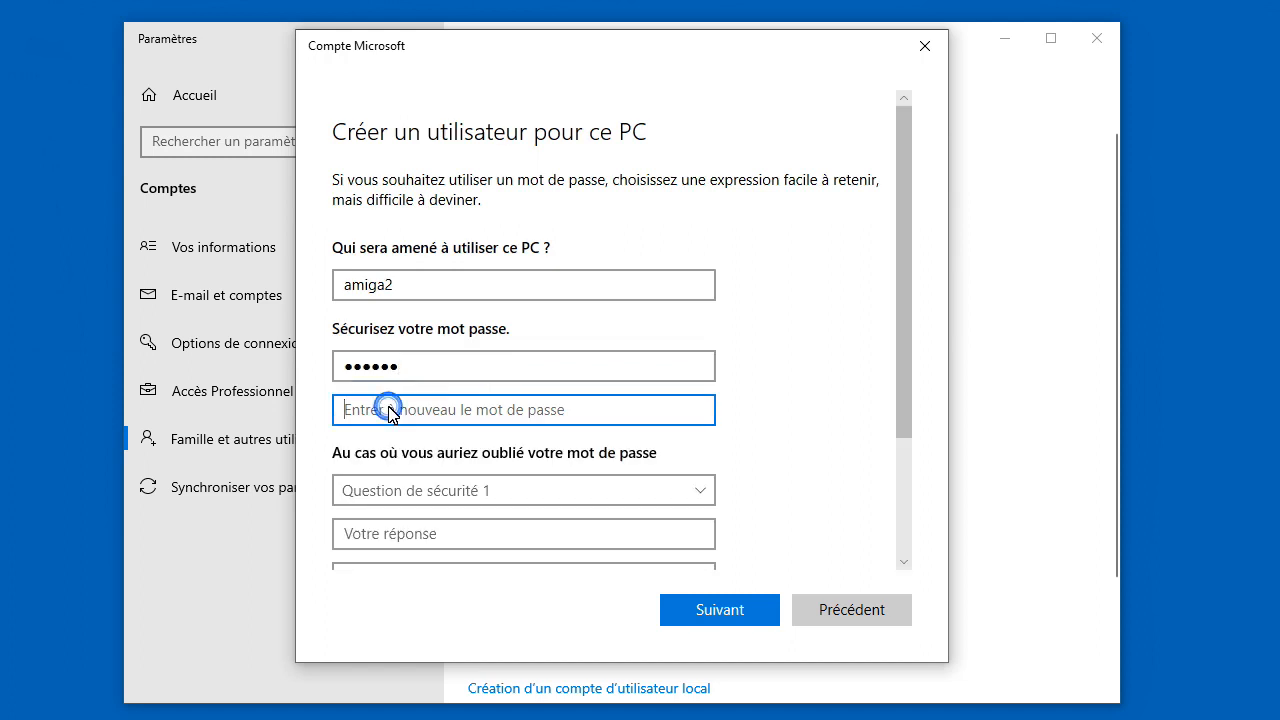
type("a")
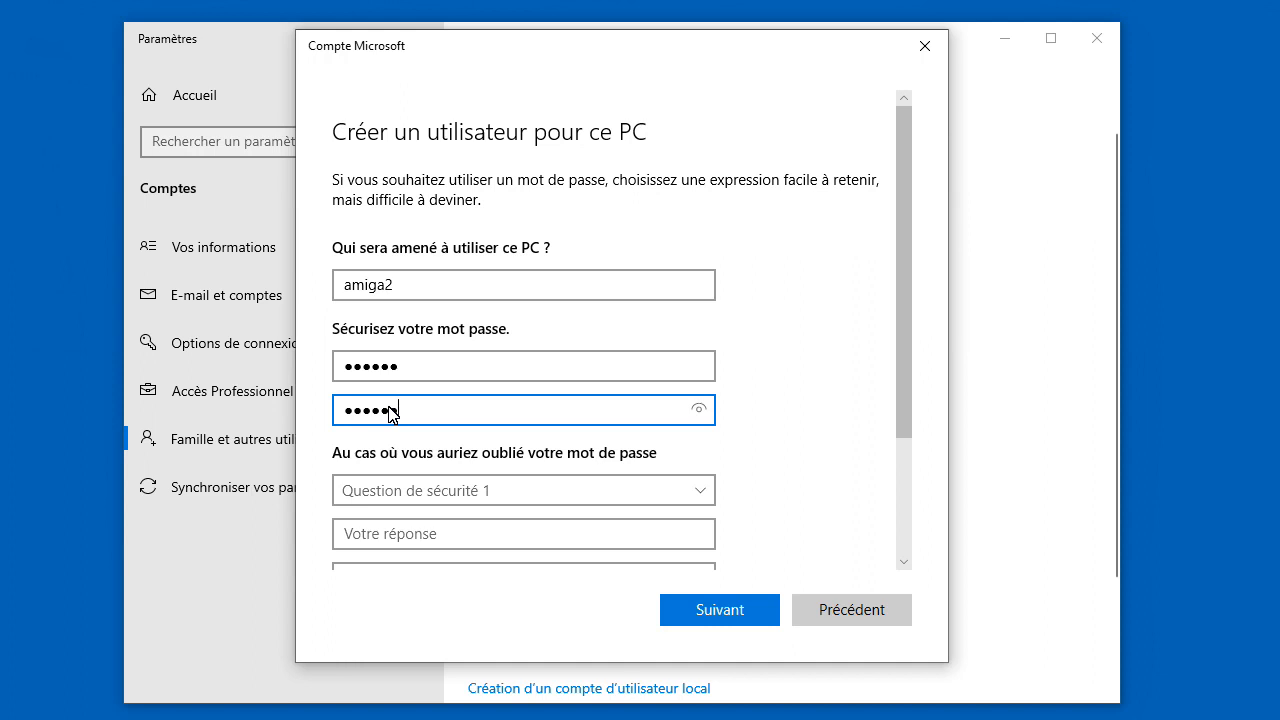
Step: Set the first security question to the first-pet question and enter its answer
left_click(455, 502)
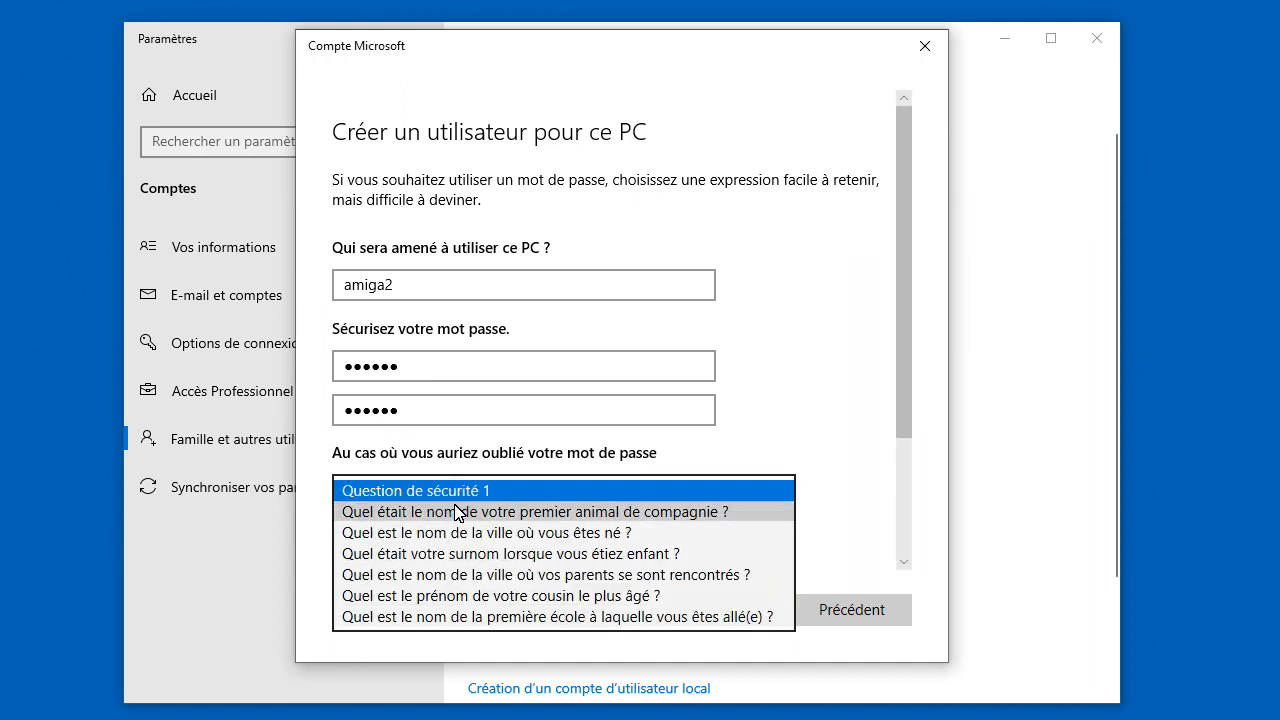
left_click(508, 510)
scroll(559, 485, "down", 2)
scroll(559, 485, "up", 3)
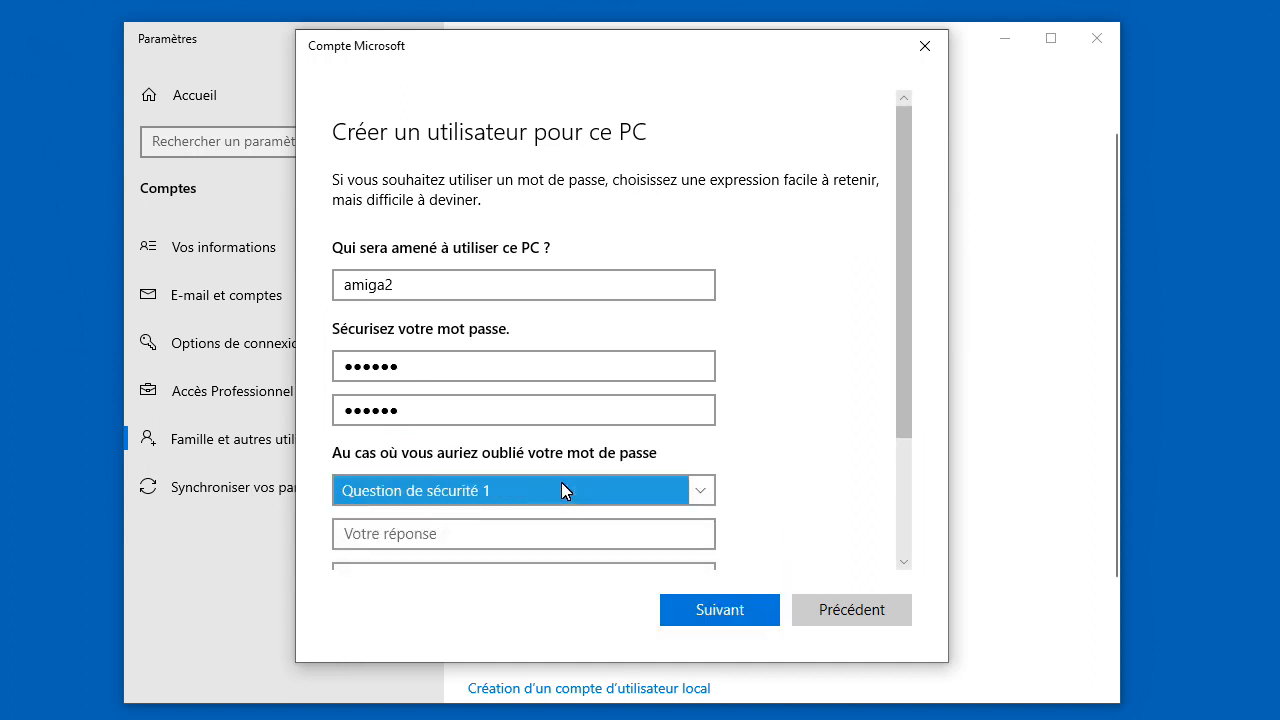
scroll(558, 485, "down", 1)
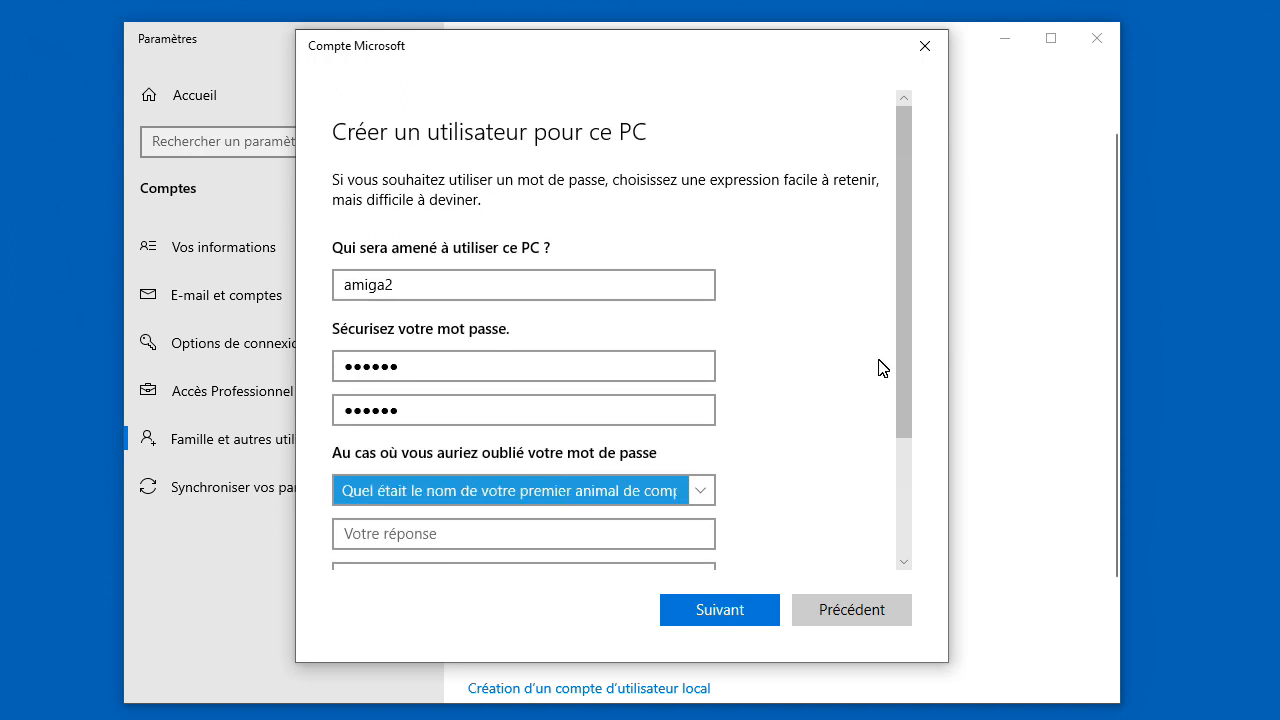
left_click_drag(903, 349, 914, 500)
left_click(642, 336)
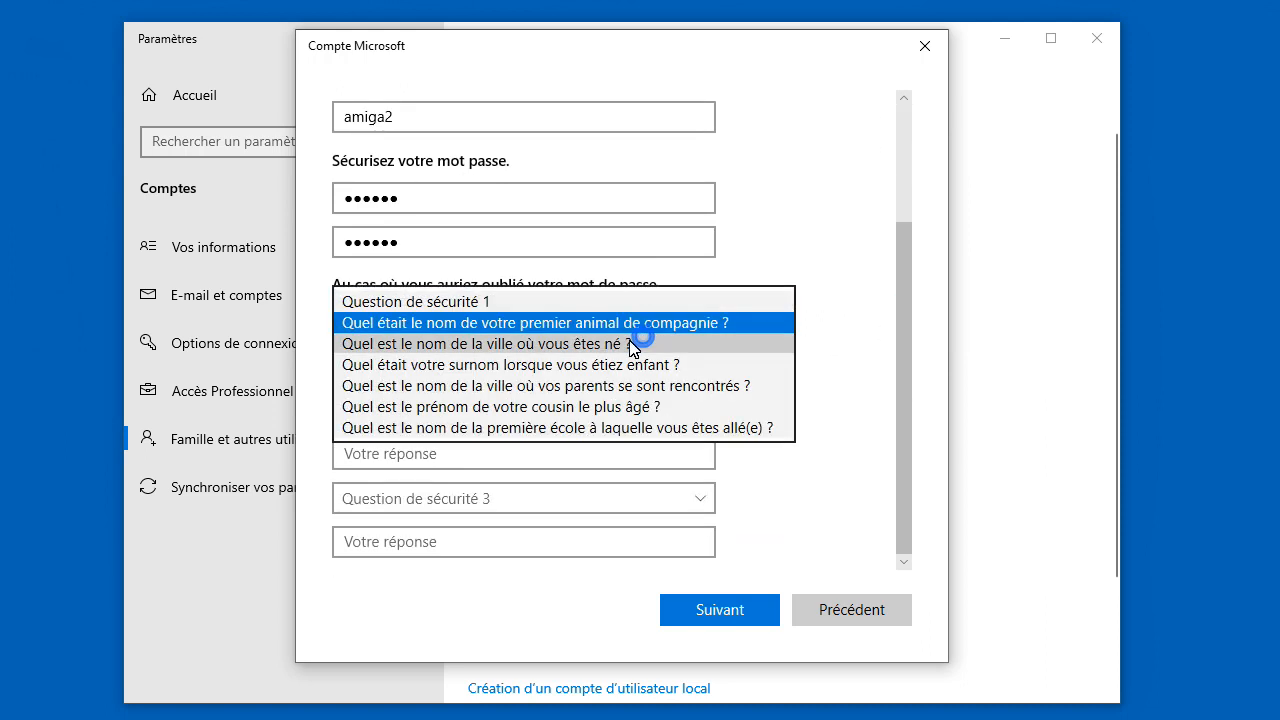
left_click(434, 325)
left_click(466, 409)
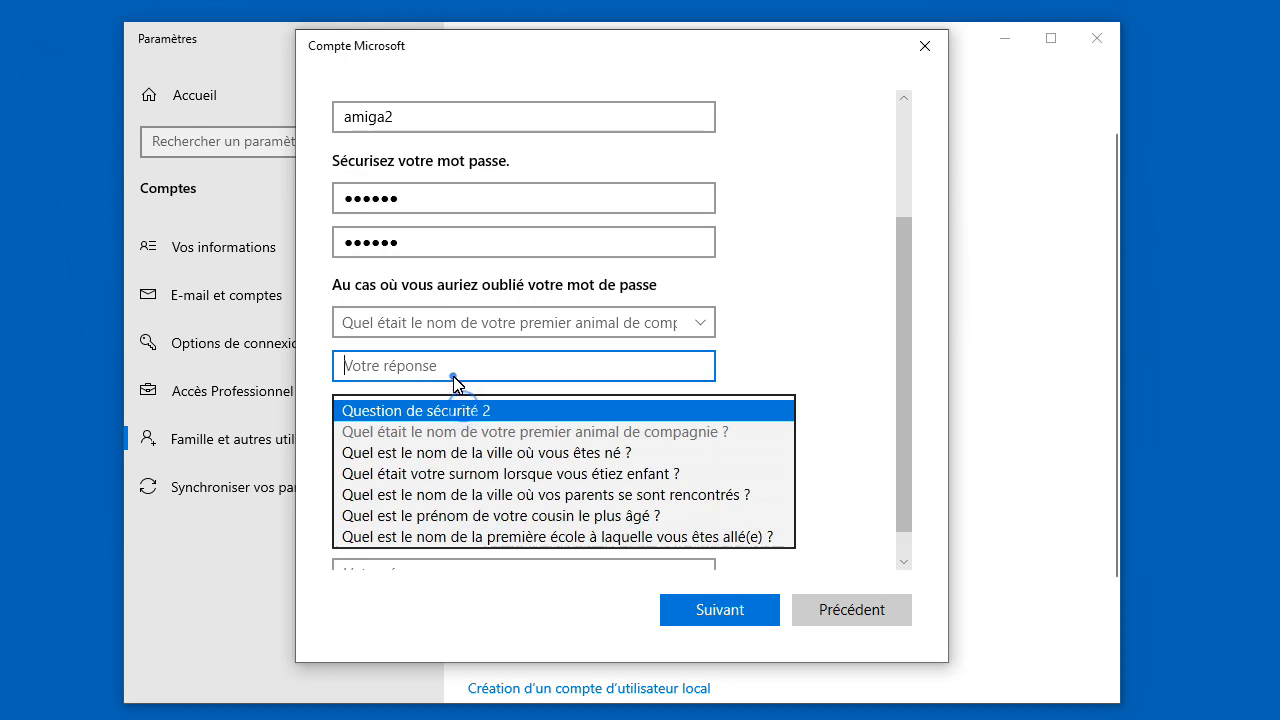
left_click(454, 376)
type("Amiga")
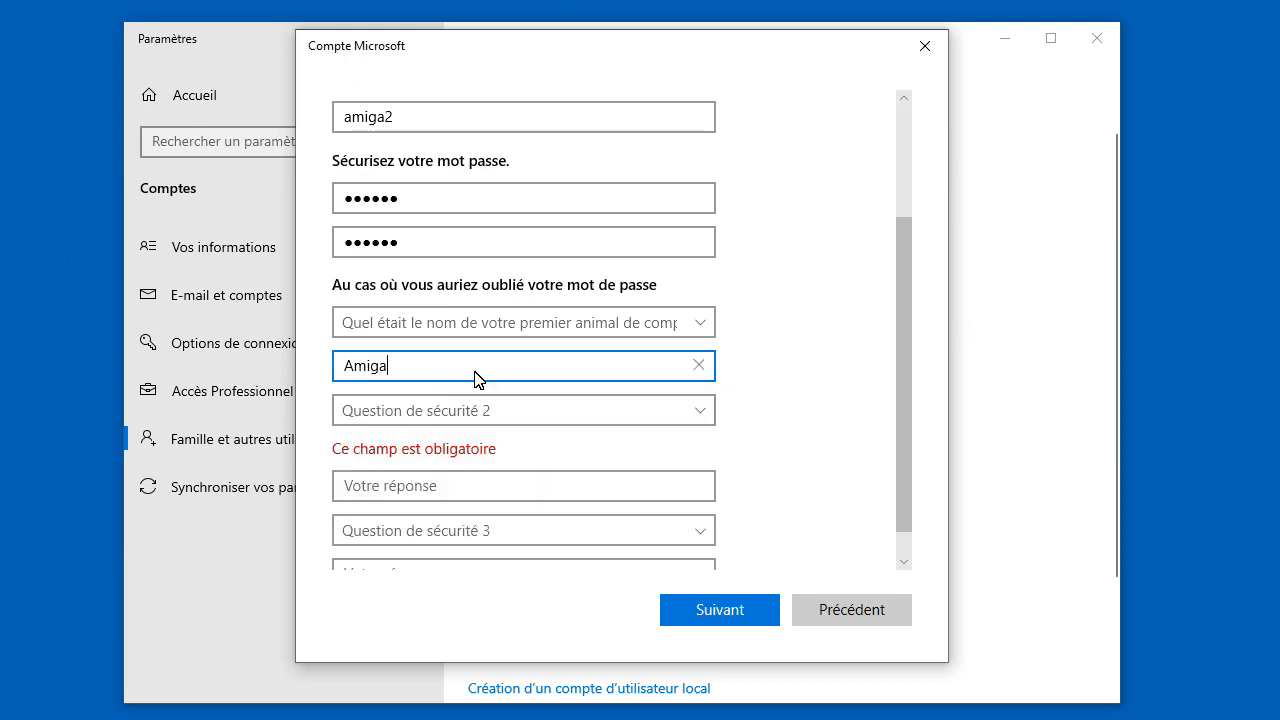
Step: Set questions 2 and 3 to birth city and childhood nickname with answers, and create the account
left_click(482, 414)
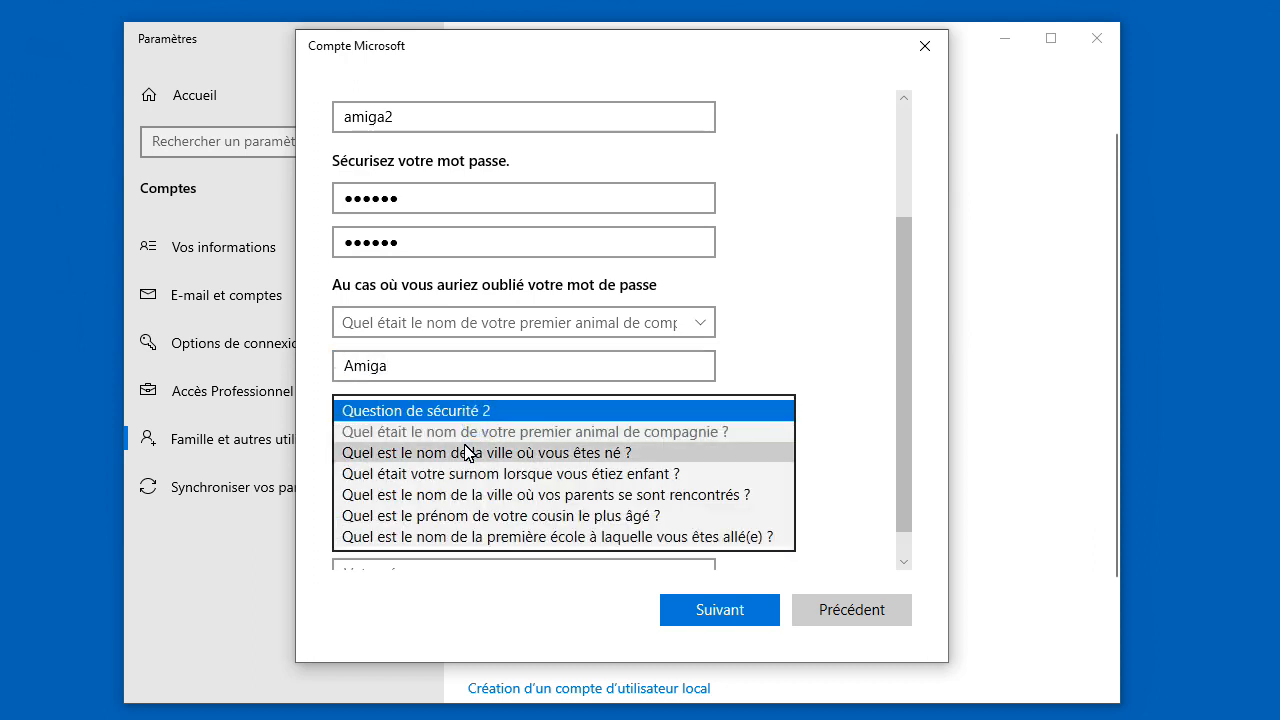
left_click(463, 451)
left_click(458, 453)
type("Amiga")
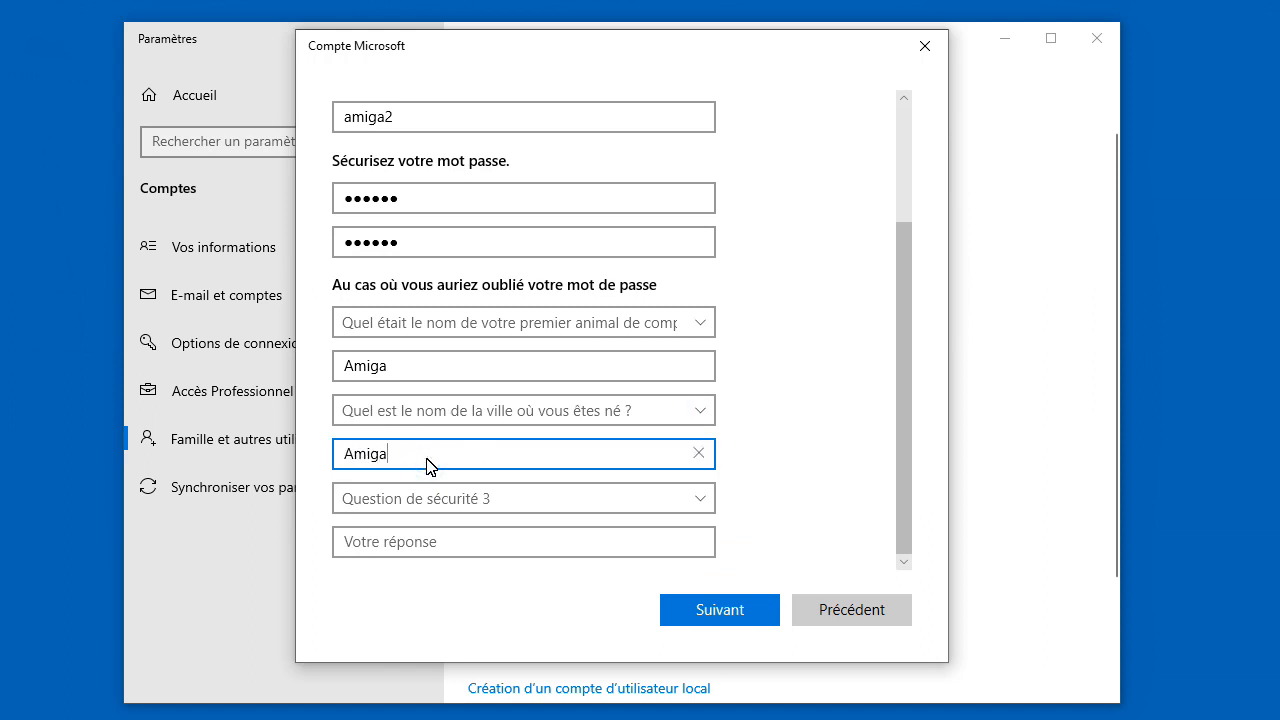
left_click(410, 506)
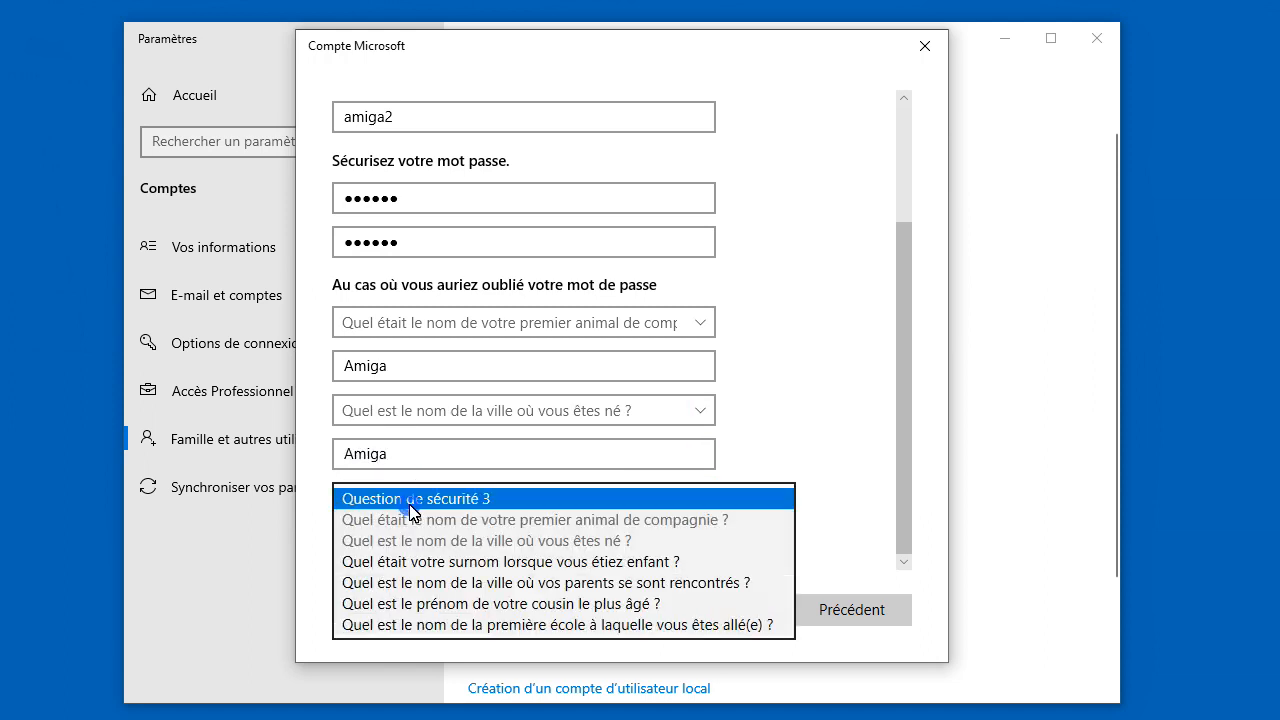
left_click(410, 558)
left_click(418, 541)
type("Amiga")
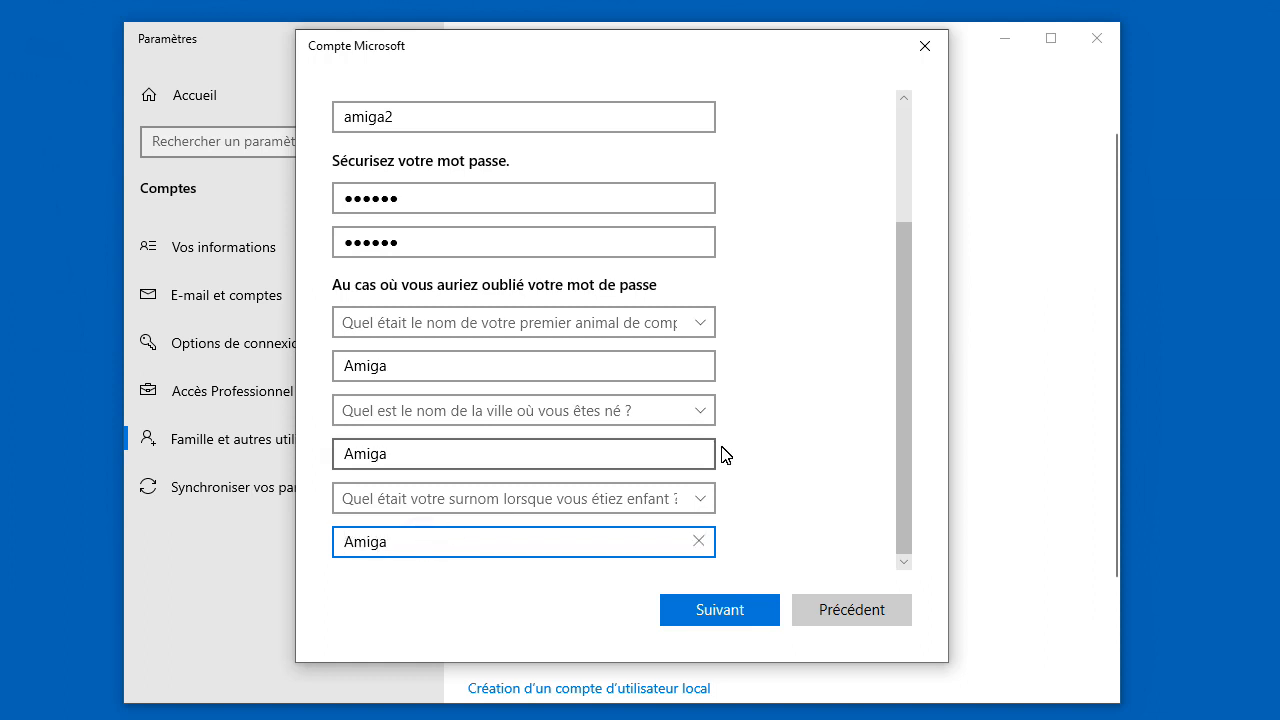
left_click(717, 612)
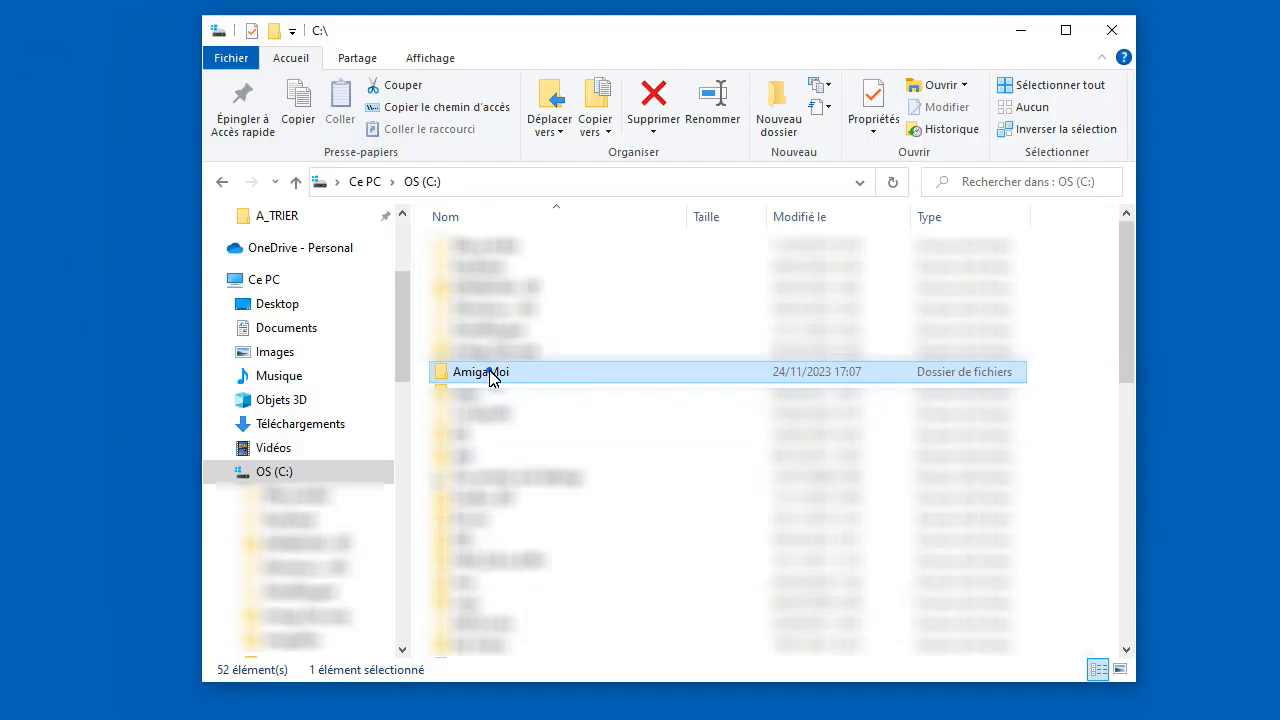
Step: Share the AmigaMoi folder from its Properties > Partage tab, giving amiga2 Lecture/écriture permission
right_click(490, 374)
left_click(560, 719)
left_click_drag(719, 386, 531, 113)
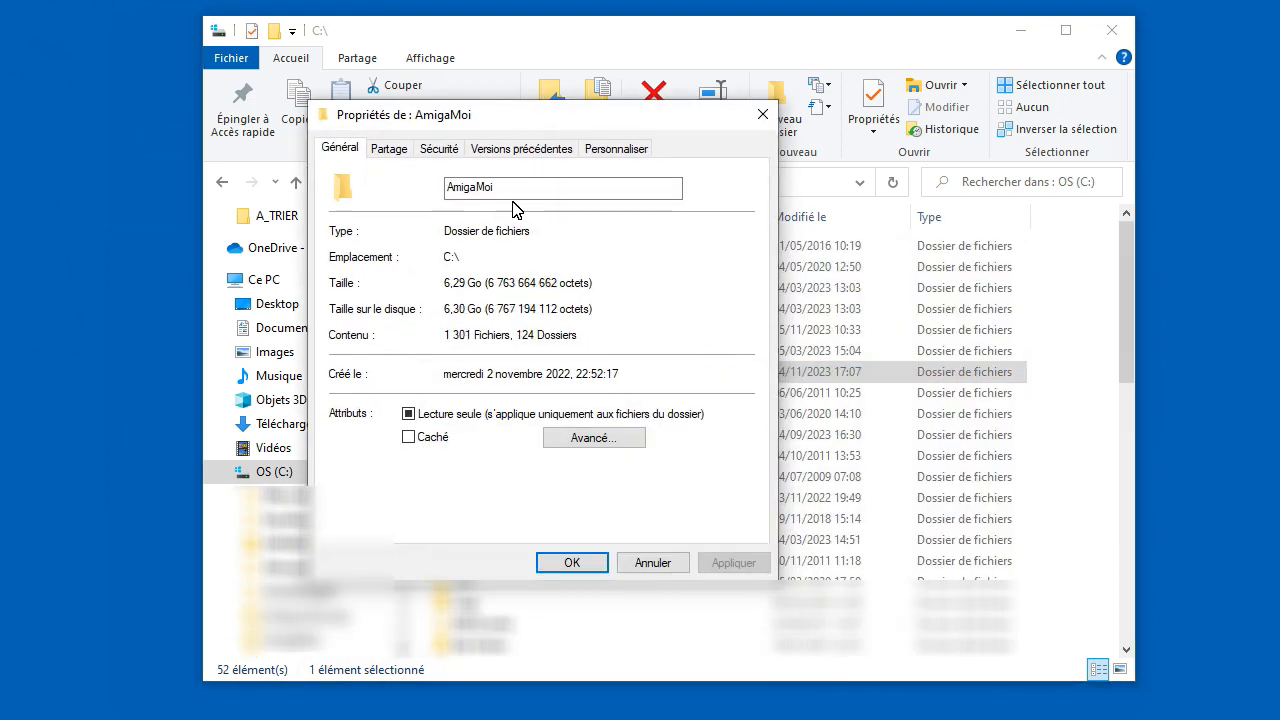
left_click(388, 150)
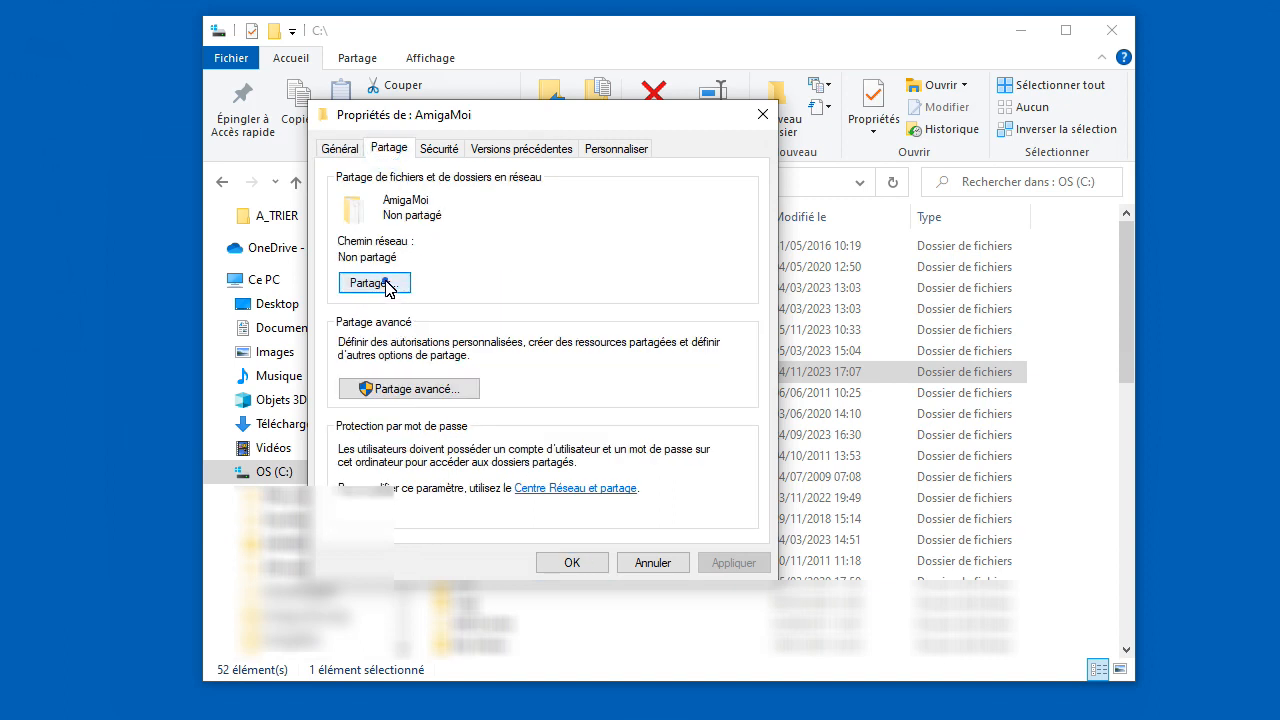
left_click(386, 284)
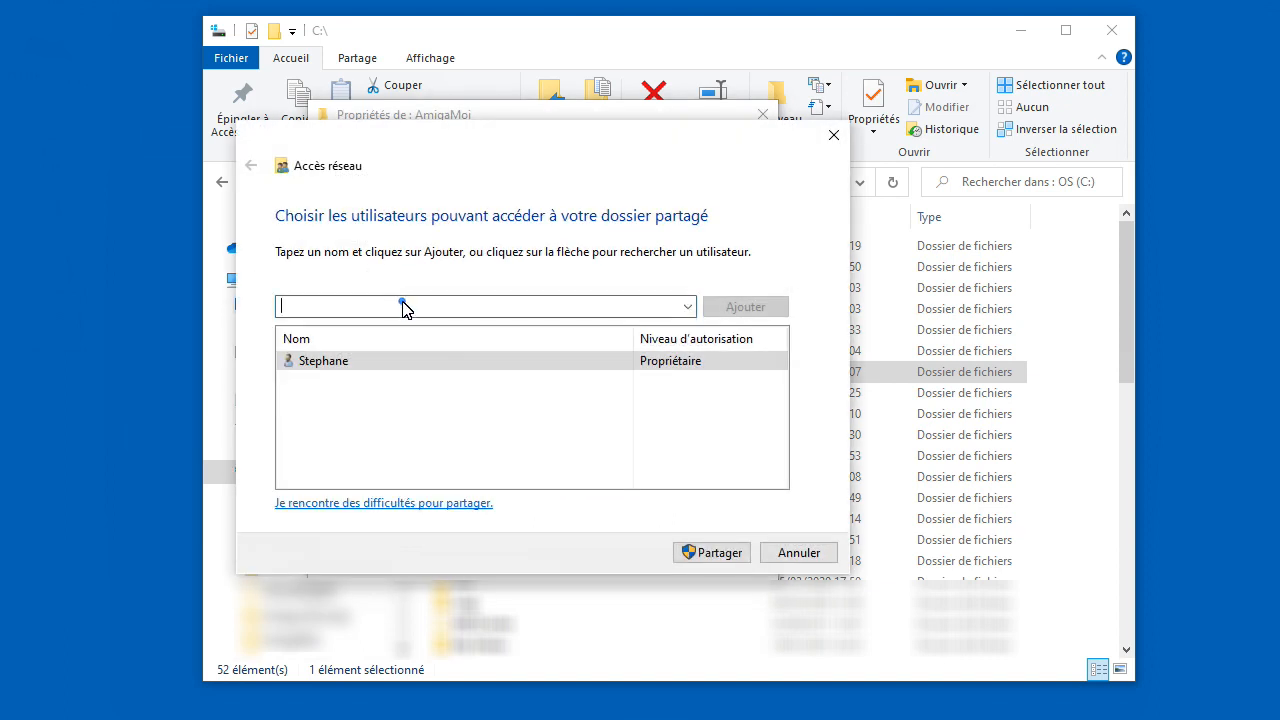
left_click(689, 307)
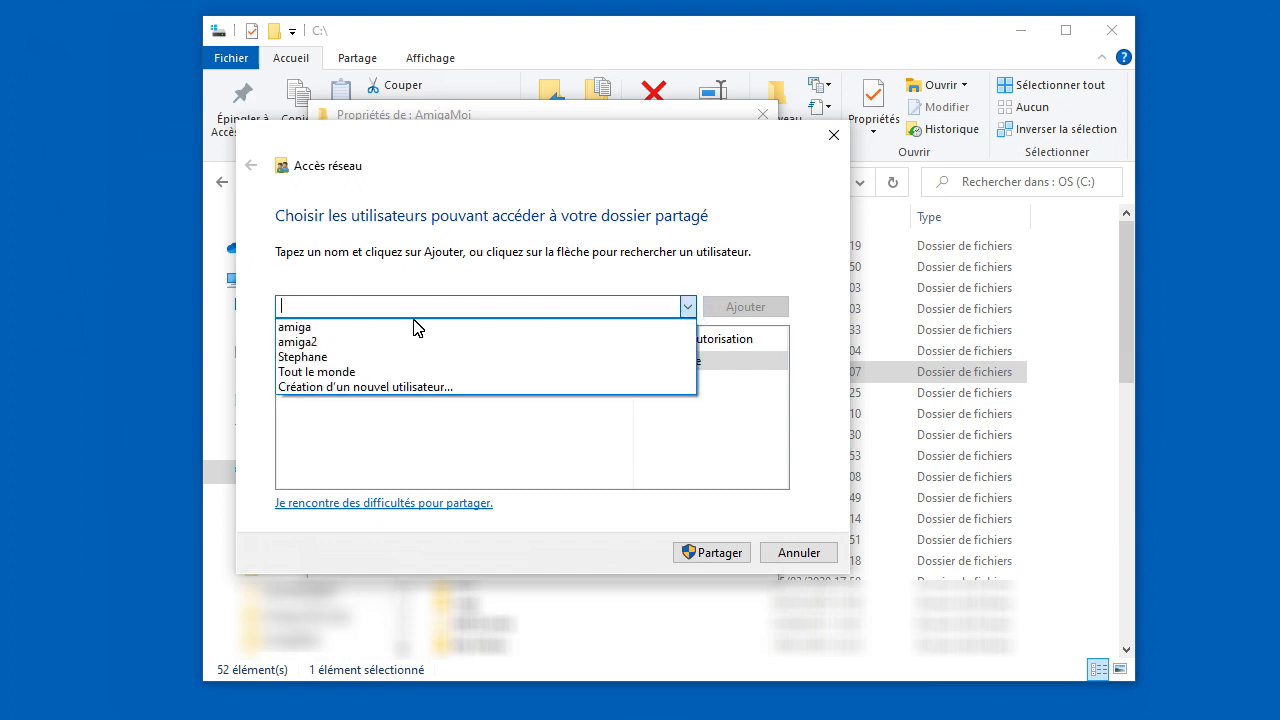
left_click(366, 343)
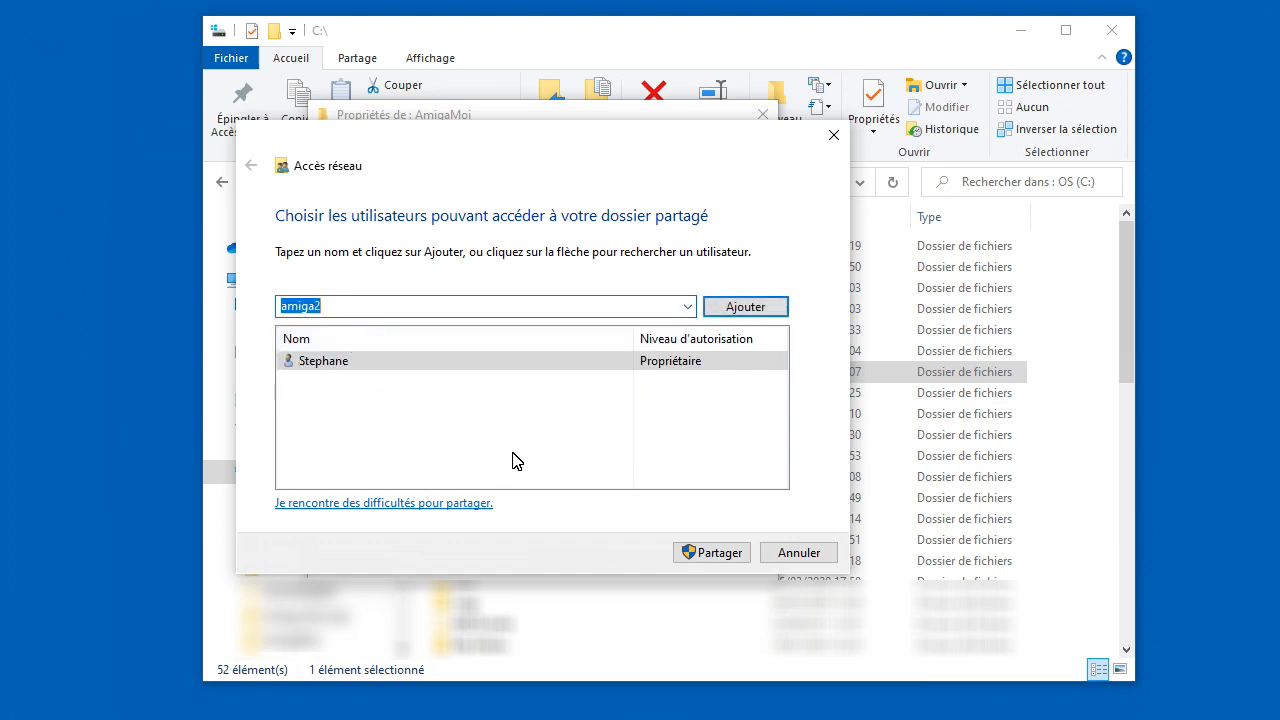
left_click(757, 308)
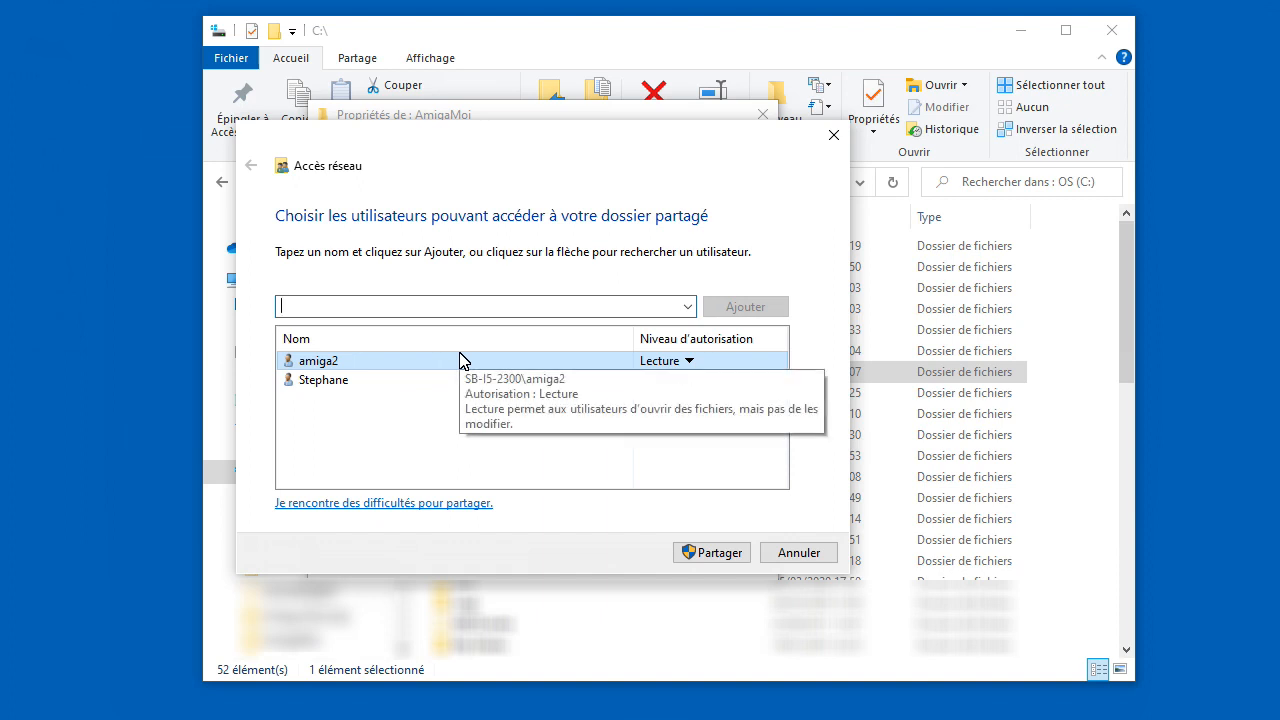
left_click(688, 361)
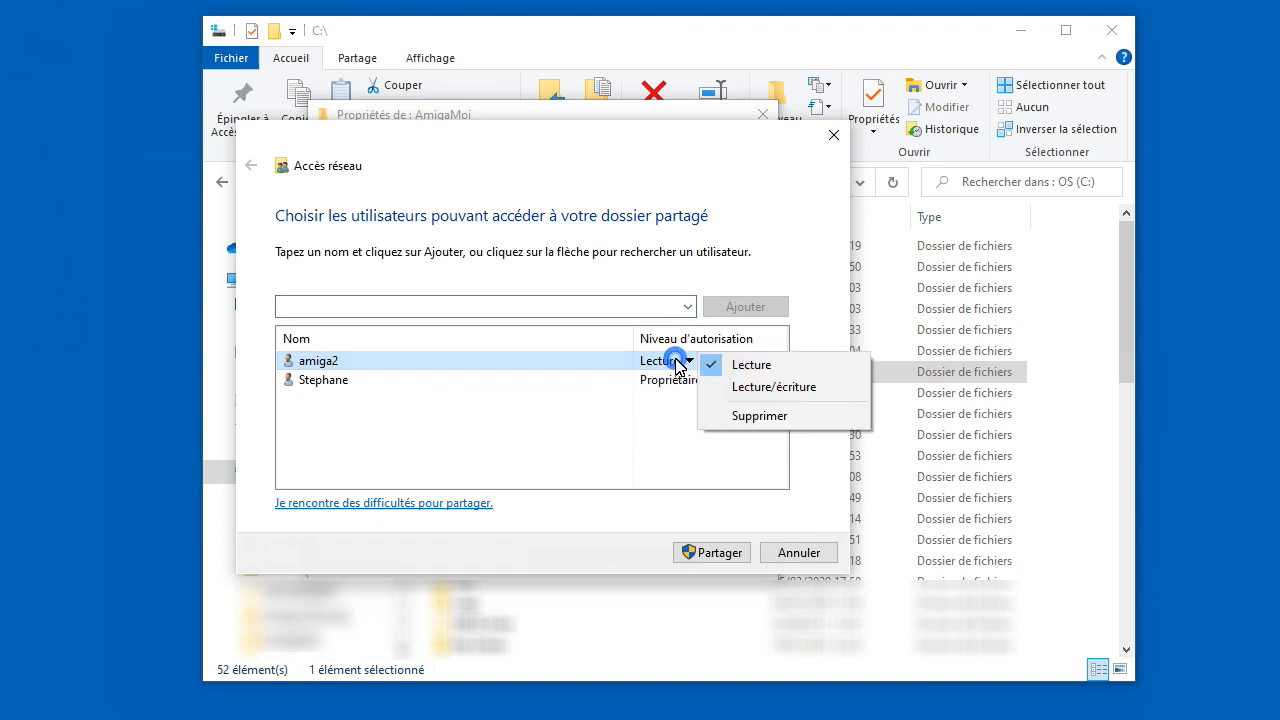
left_click(815, 389)
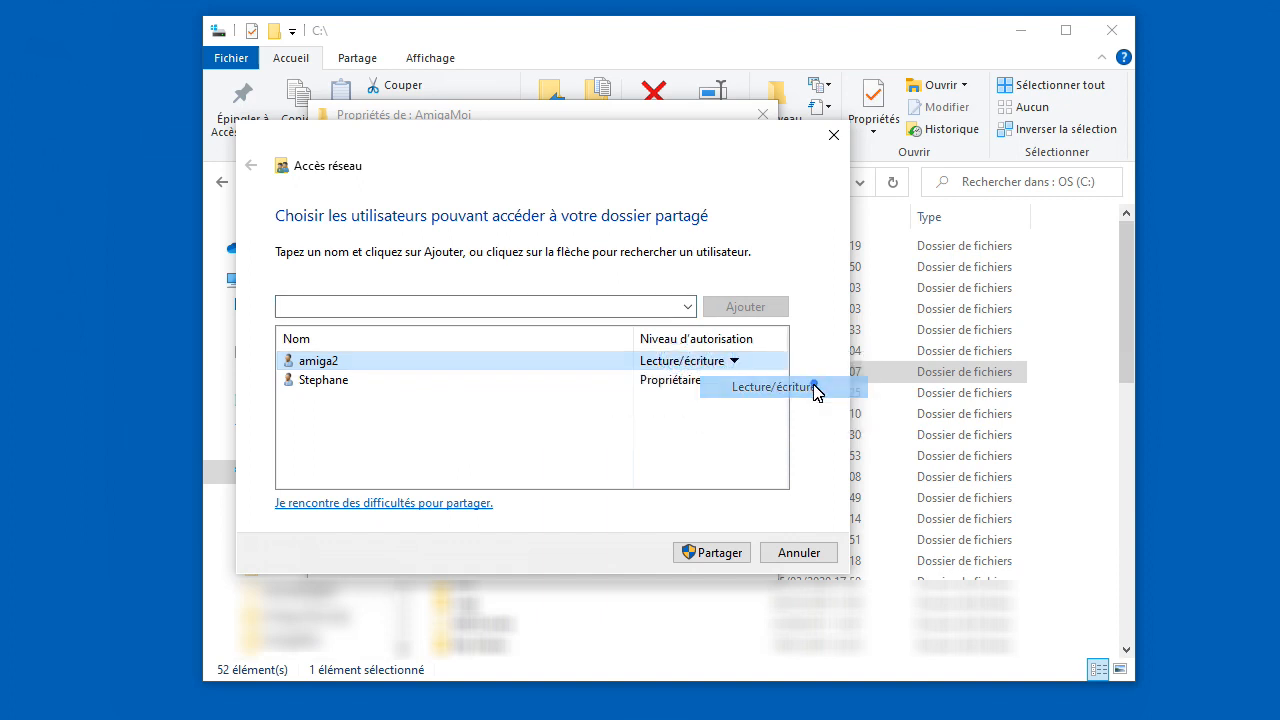
left_click(708, 555)
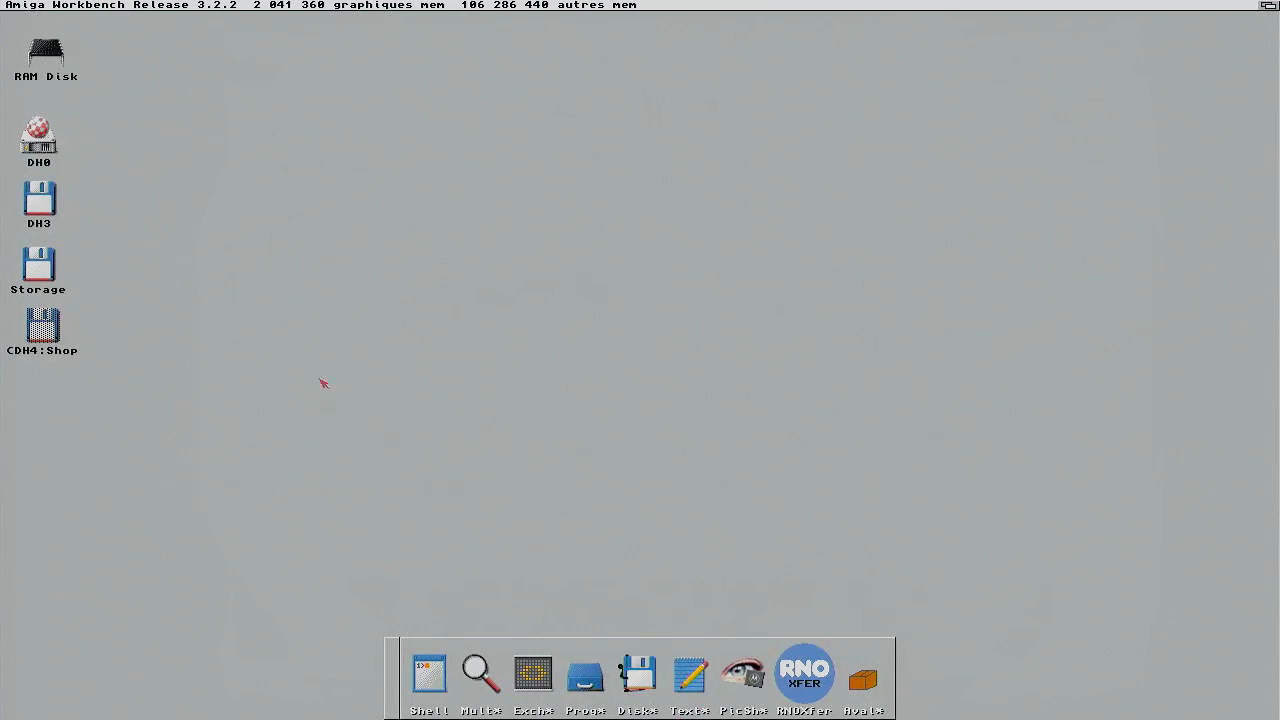
Step: Navigate DH0 > Storage > DOSDrivers and drop the PcAmiga entry onto TextEdit to view it
double_click(38, 138)
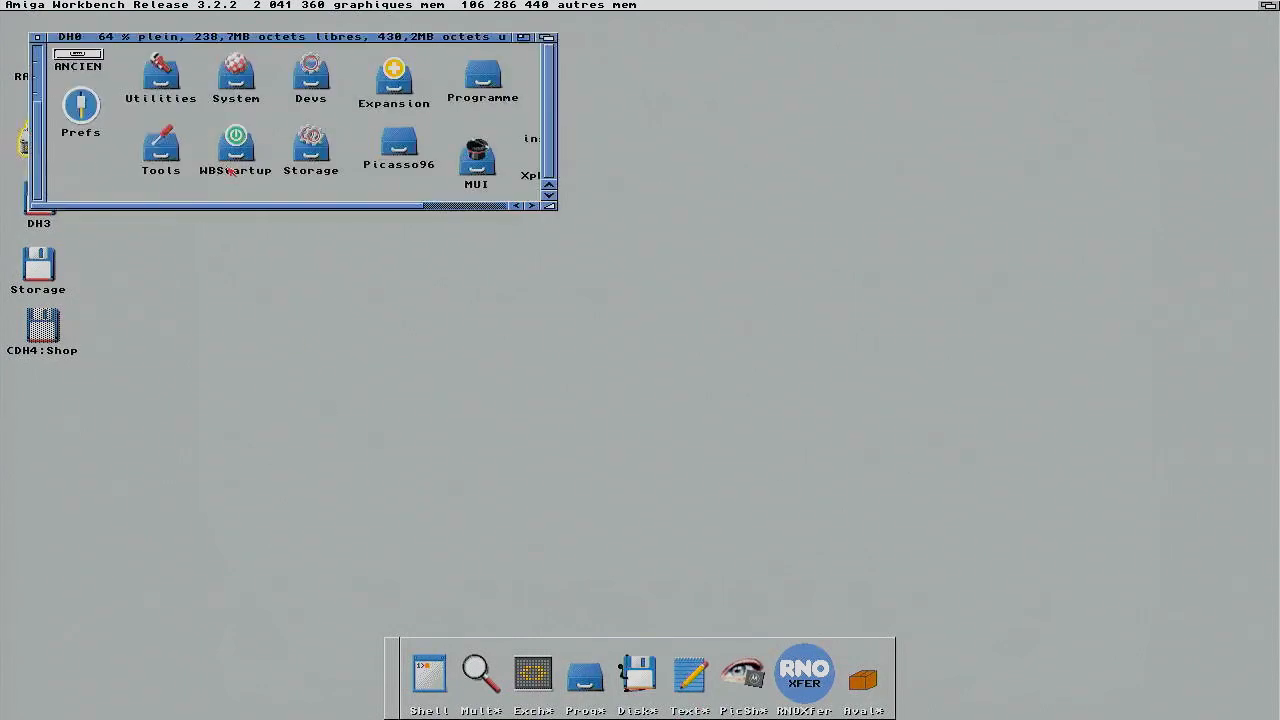
double_click(308, 148)
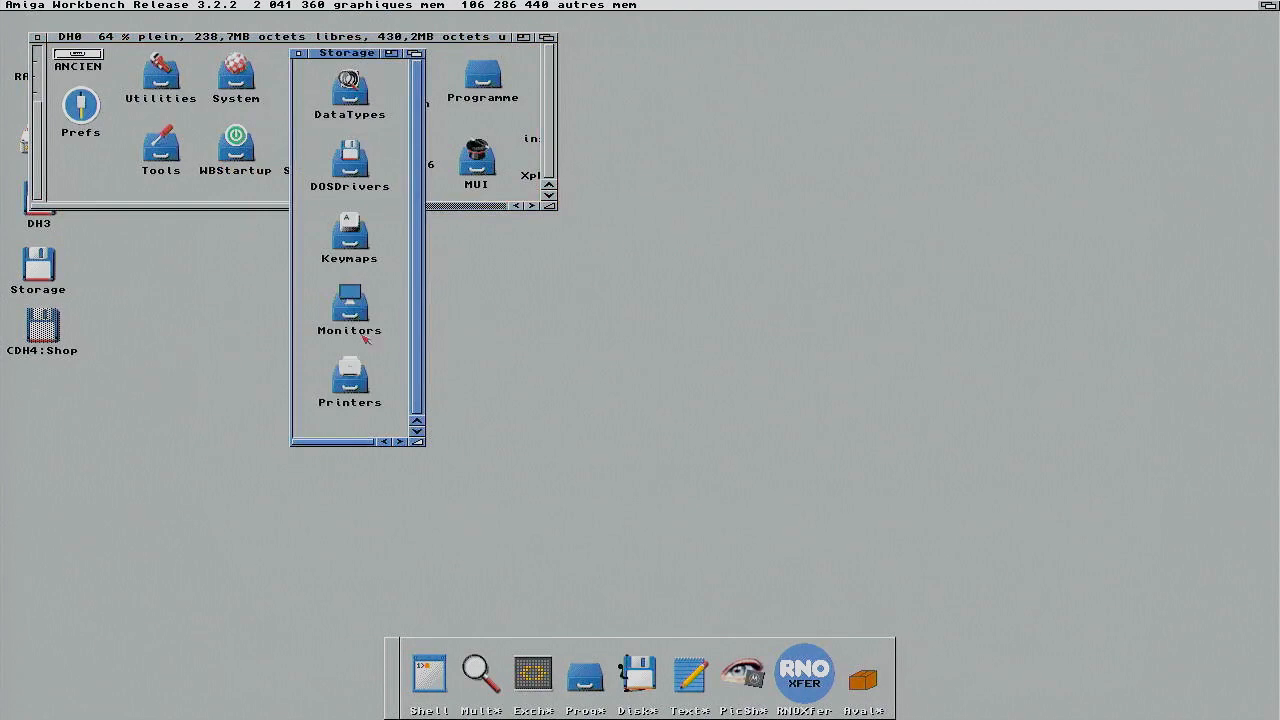
double_click(358, 160)
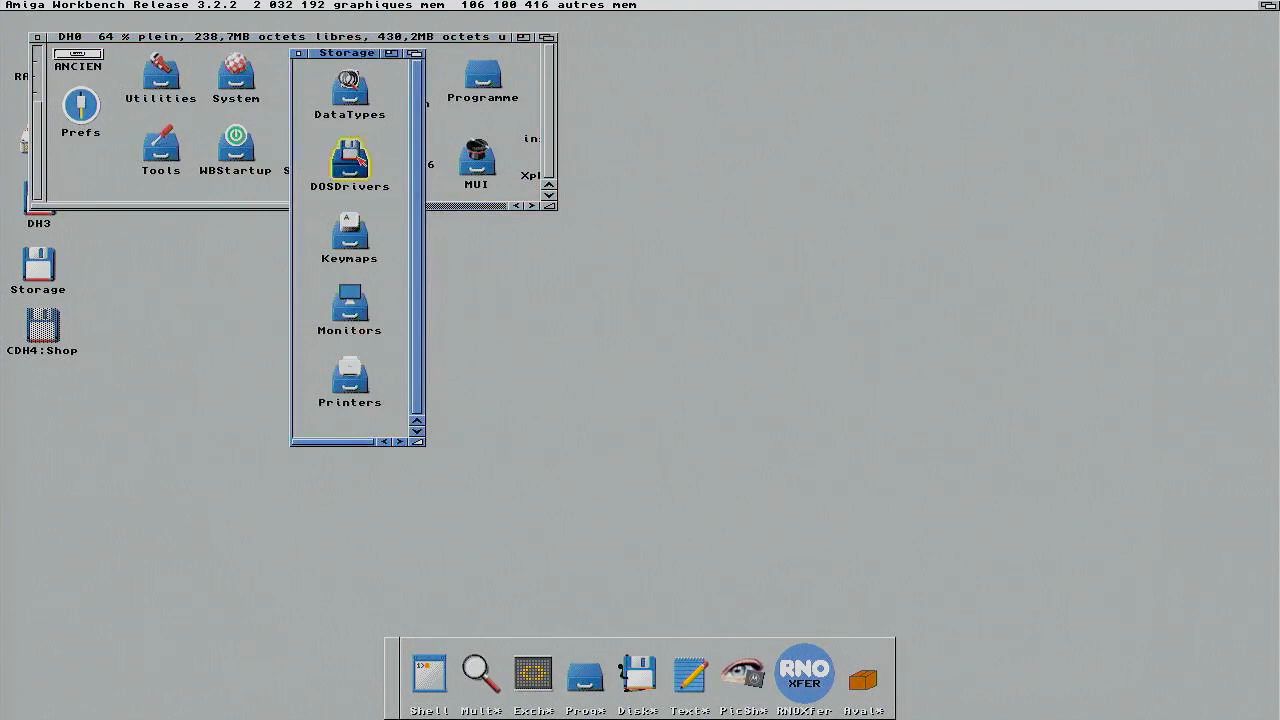
left_click_drag(512, 168, 506, 198)
left_click(534, 176)
left_click(482, 97)
left_click_drag(482, 97, 690, 670)
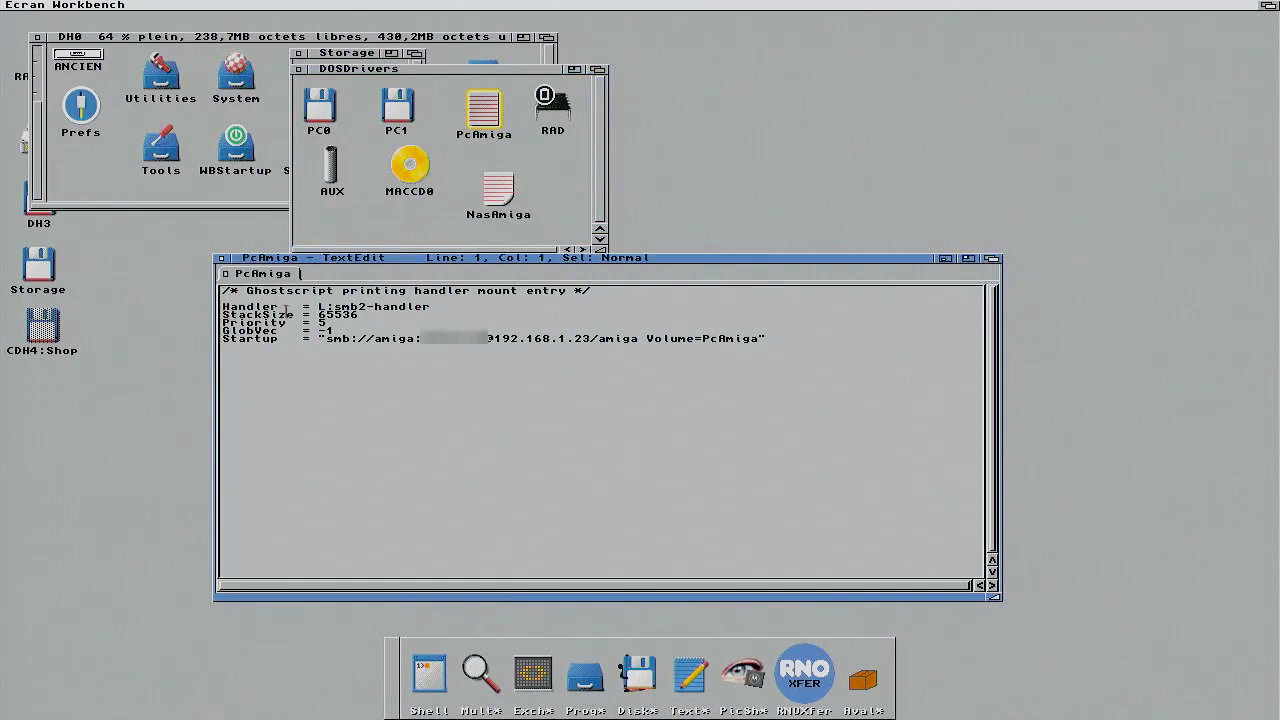
Step: Highlight the share address in PcAmiga's Startup line, then move the TextEdit window aside
left_click_drag(320, 342, 762, 339)
left_click(707, 371)
left_click_drag(383, 262, 418, 302)
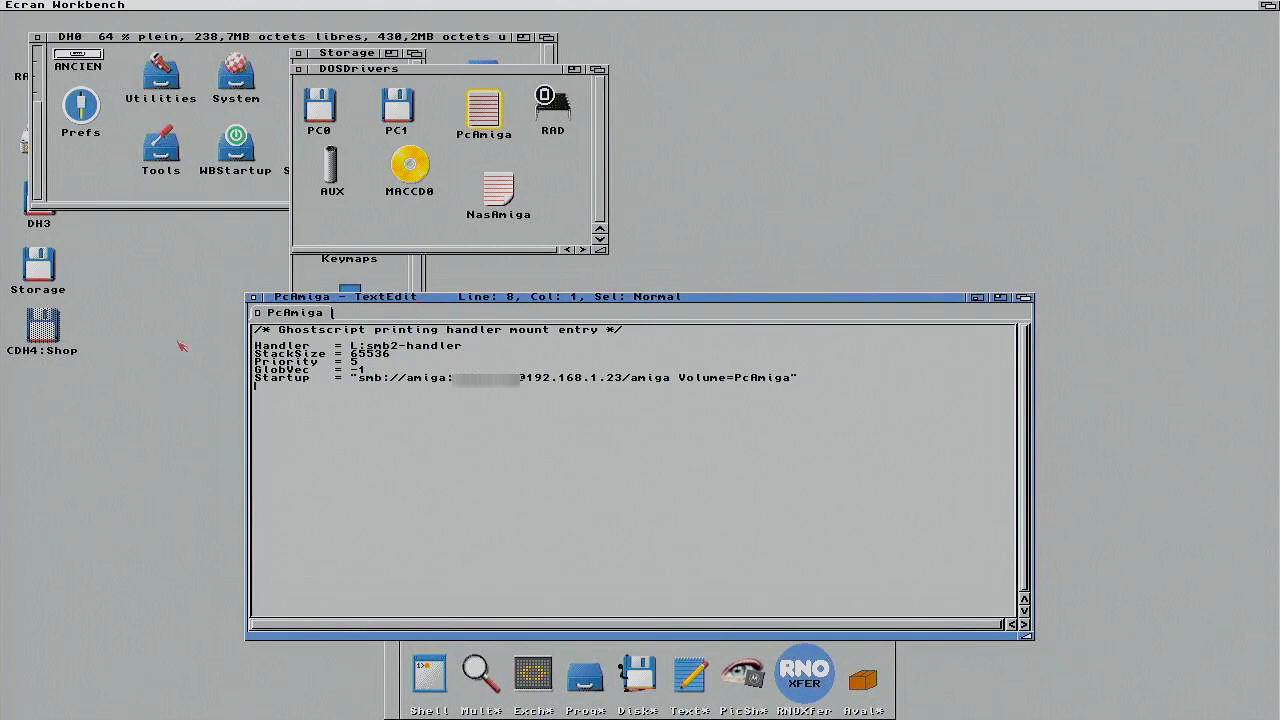
Step: Launch MiamiDx from the Workbench Outils menu
left_click(129, 373)
right_click(322, 5)
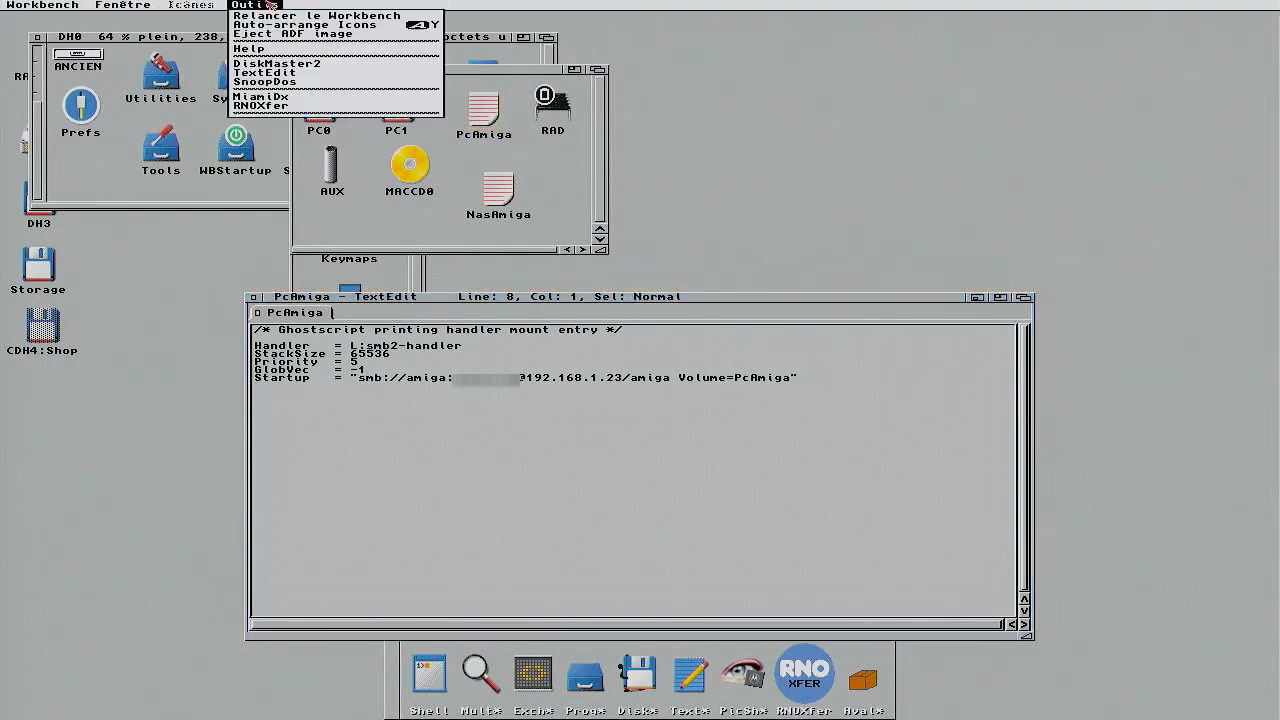
right_click(283, 100)
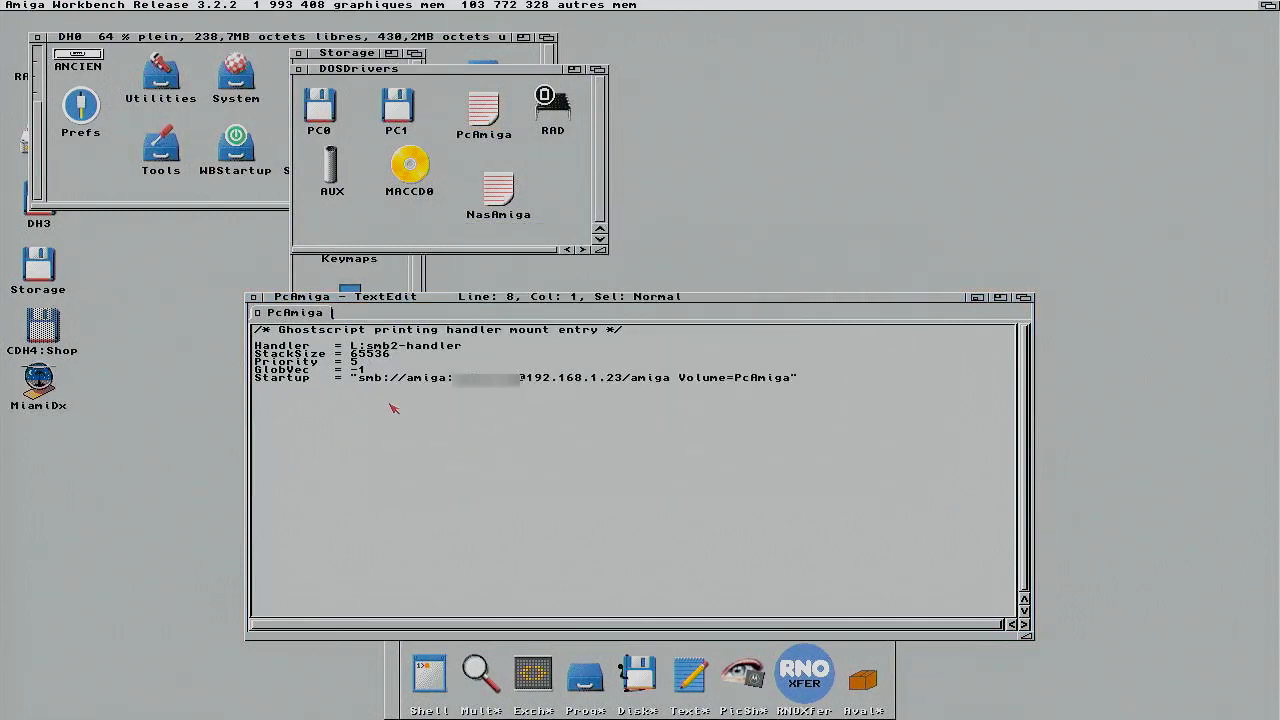
Step: Mount the PcAmiga share, then show DiskMaster's device list with Root
double_click(478, 113)
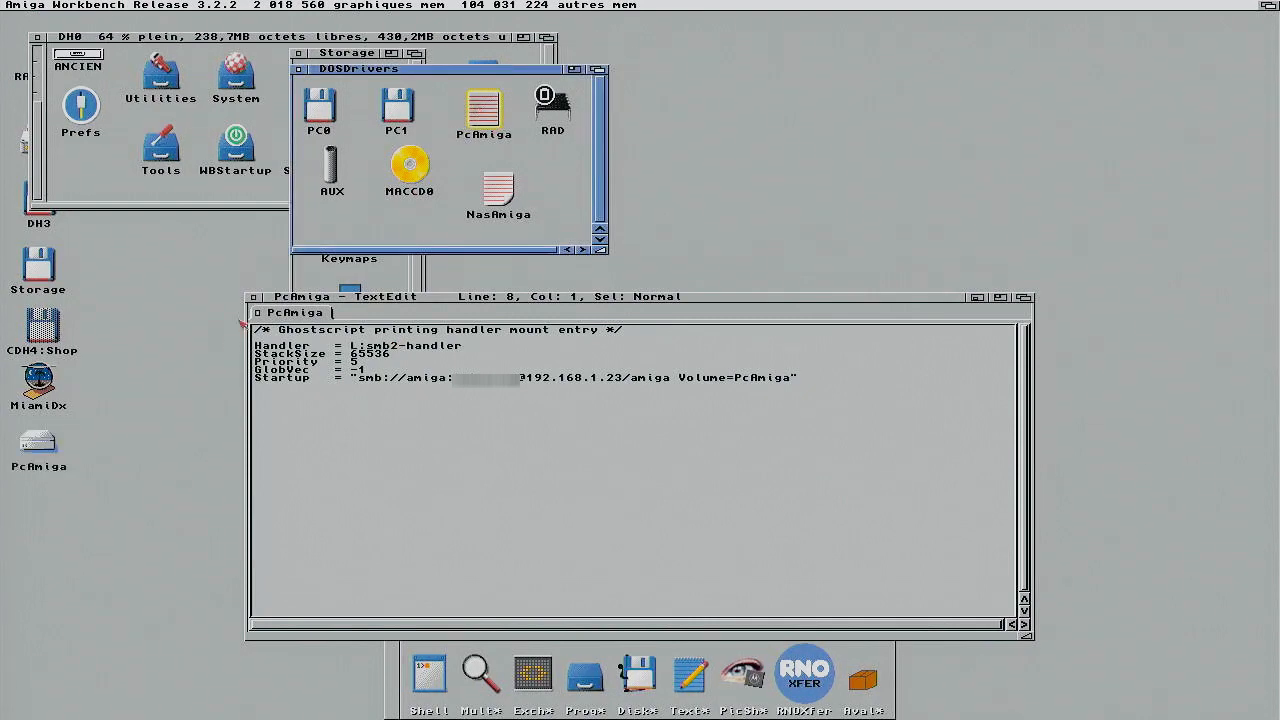
left_click(38, 450)
left_click(115, 438)
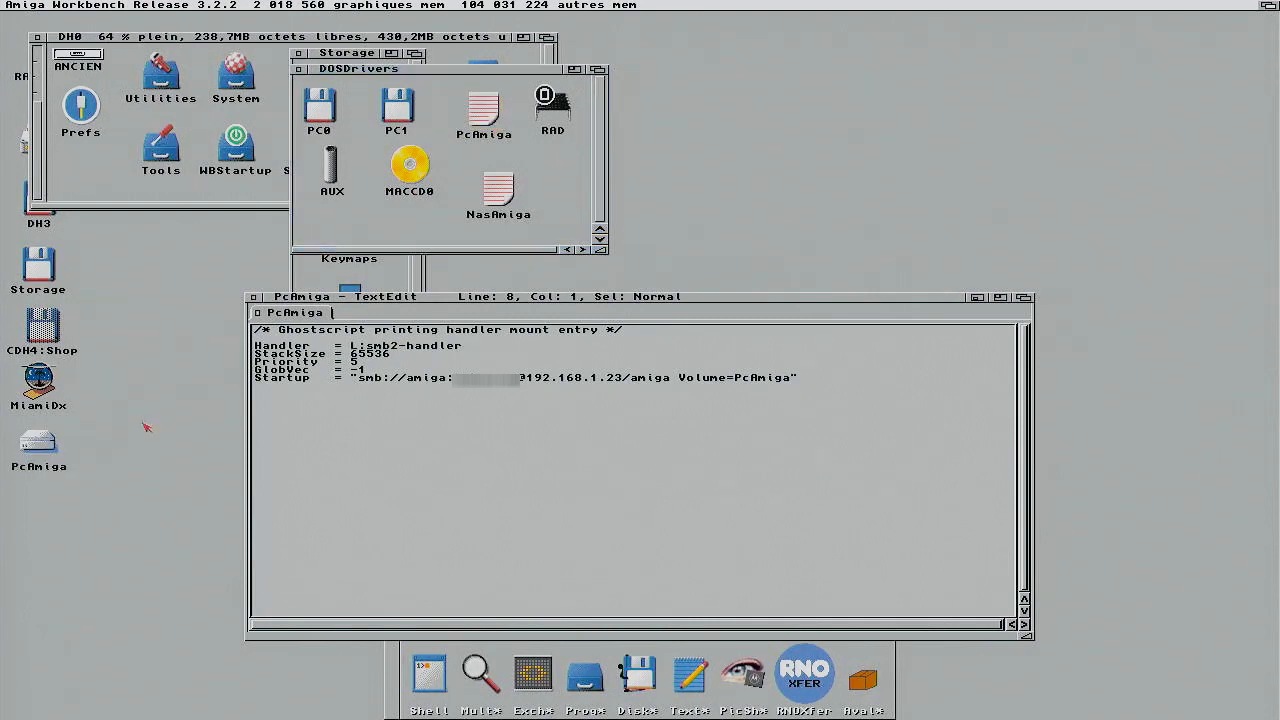
key("super+m")
left_click(430, 37)
Step: Browse the PCAMIGA: folders in DiskMaster, then open the NasAmiga mount entry in TextEdit
double_click(56, 85)
left_click_drag(398, 247, 391, 208)
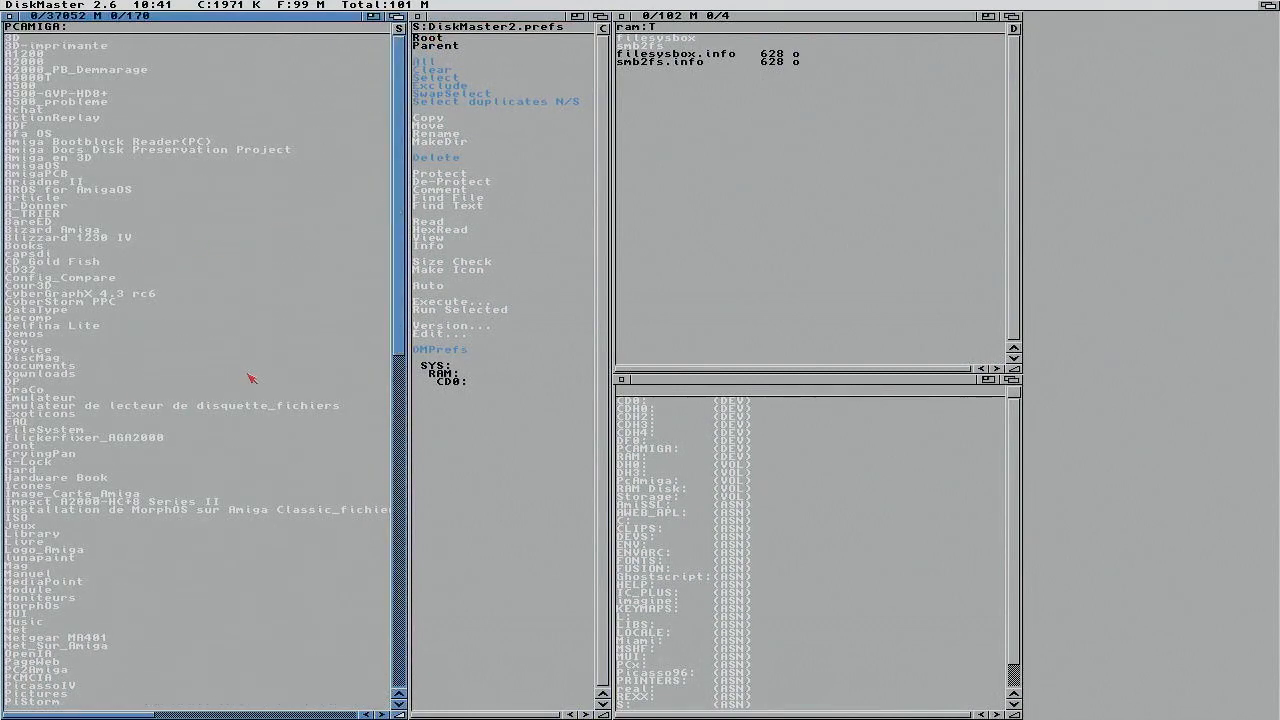
left_click_drag(398, 132, 408, 58)
left_click(432, 46)
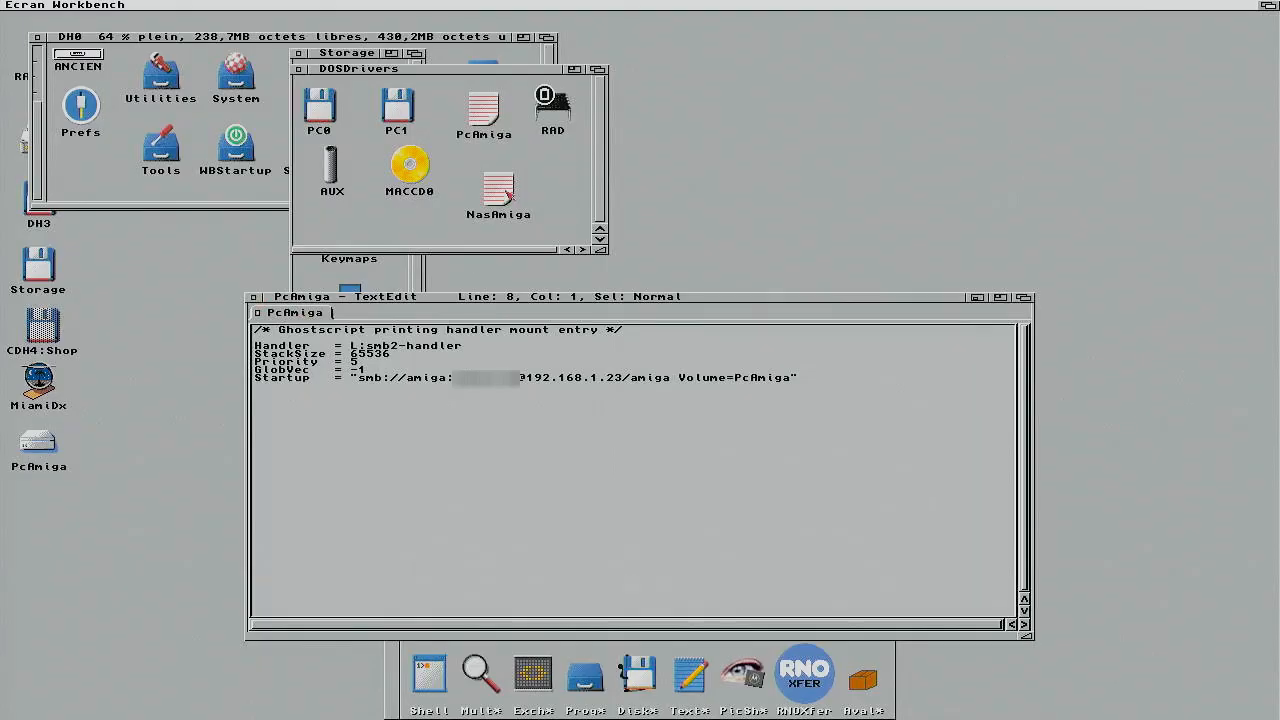
double_click(508, 194)
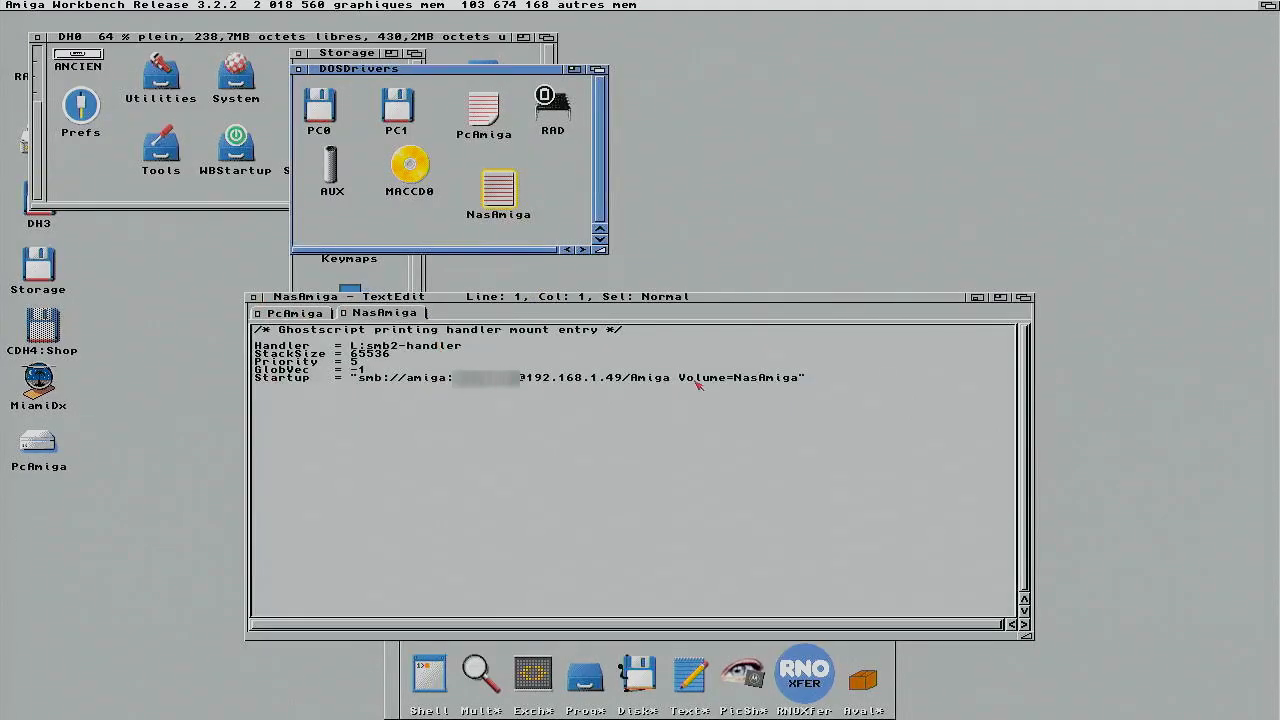
Step: Mount NasAmiga from DOSDrivers and open the NasAmiga: volume in DiskMaster's left list
double_click(498, 187)
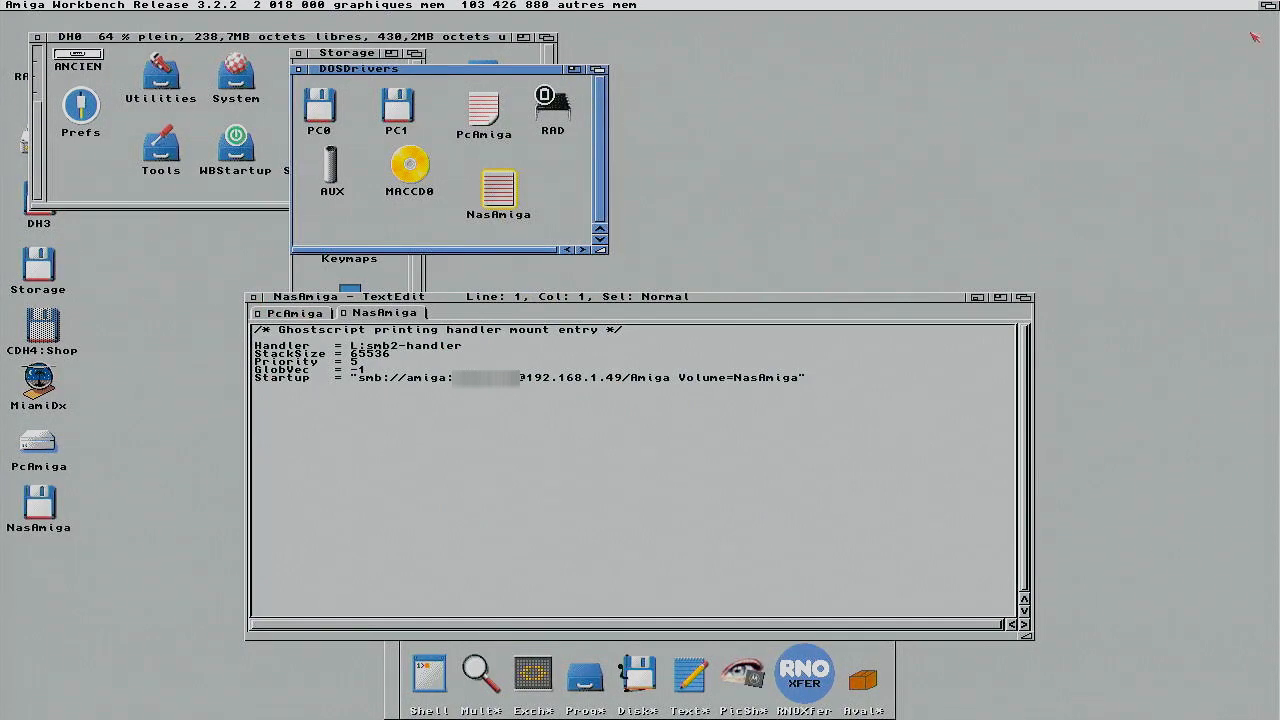
left_click(1268, 5)
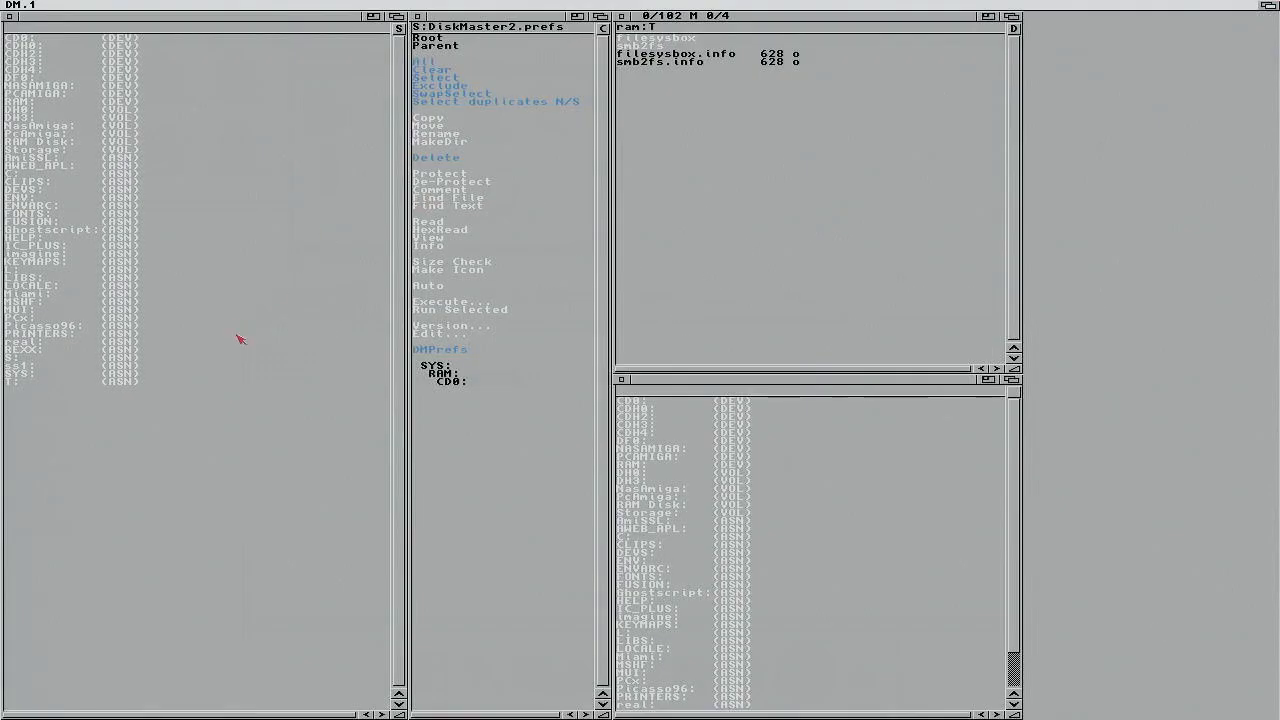
left_click(60, 128)
left_click(60, 128)
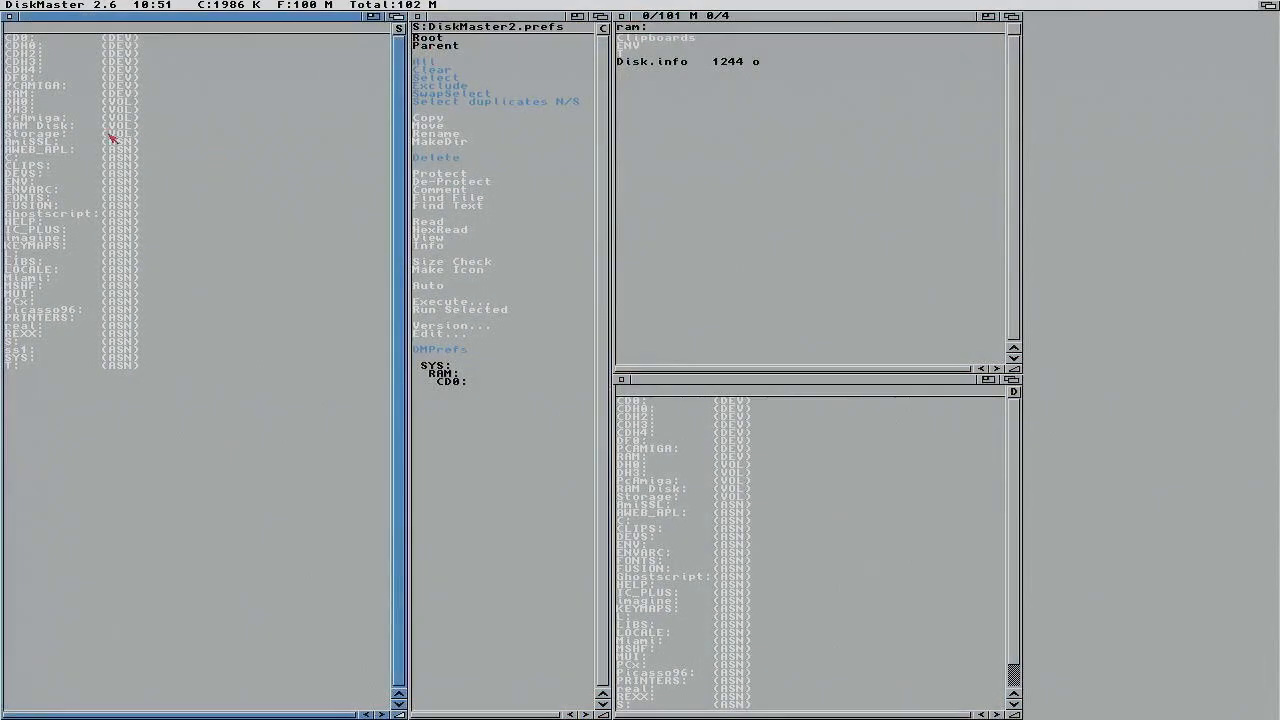
Step: Extract AmiSpeedTest.lha from PCAMIGA:Net into ram:T with Lha Extract
left_click(50, 88)
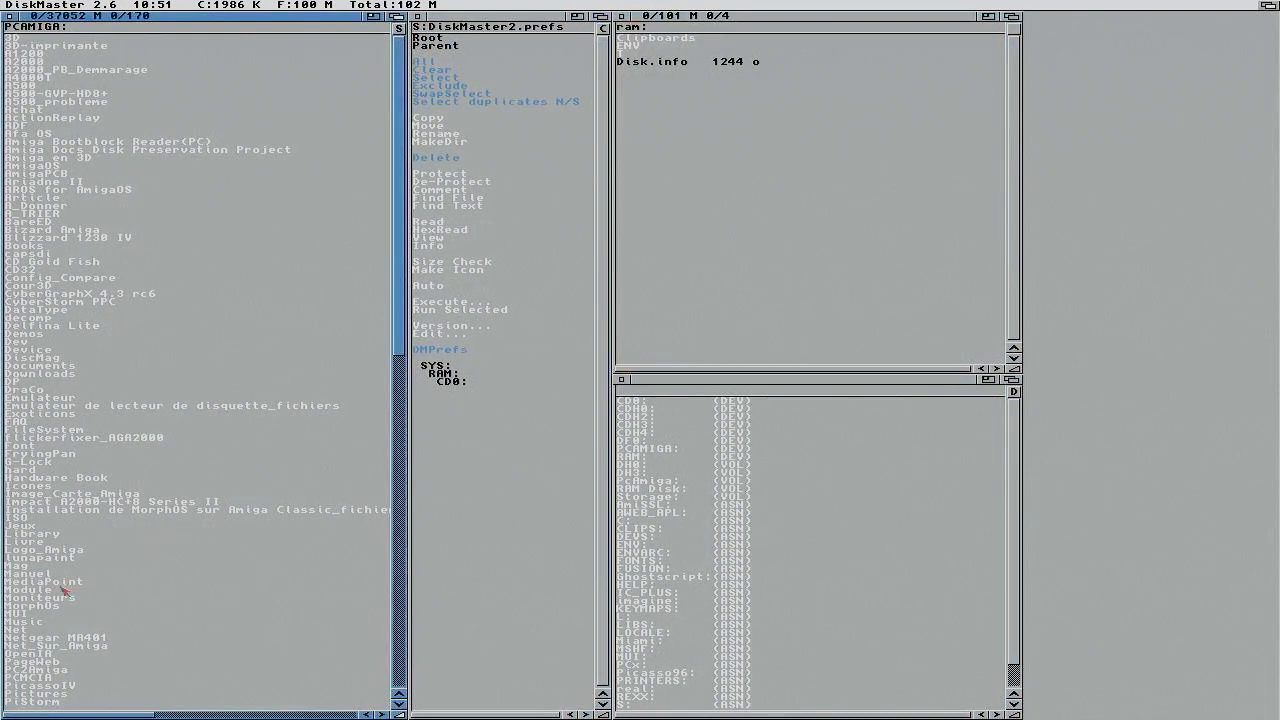
left_click(27, 631)
left_click(27, 631)
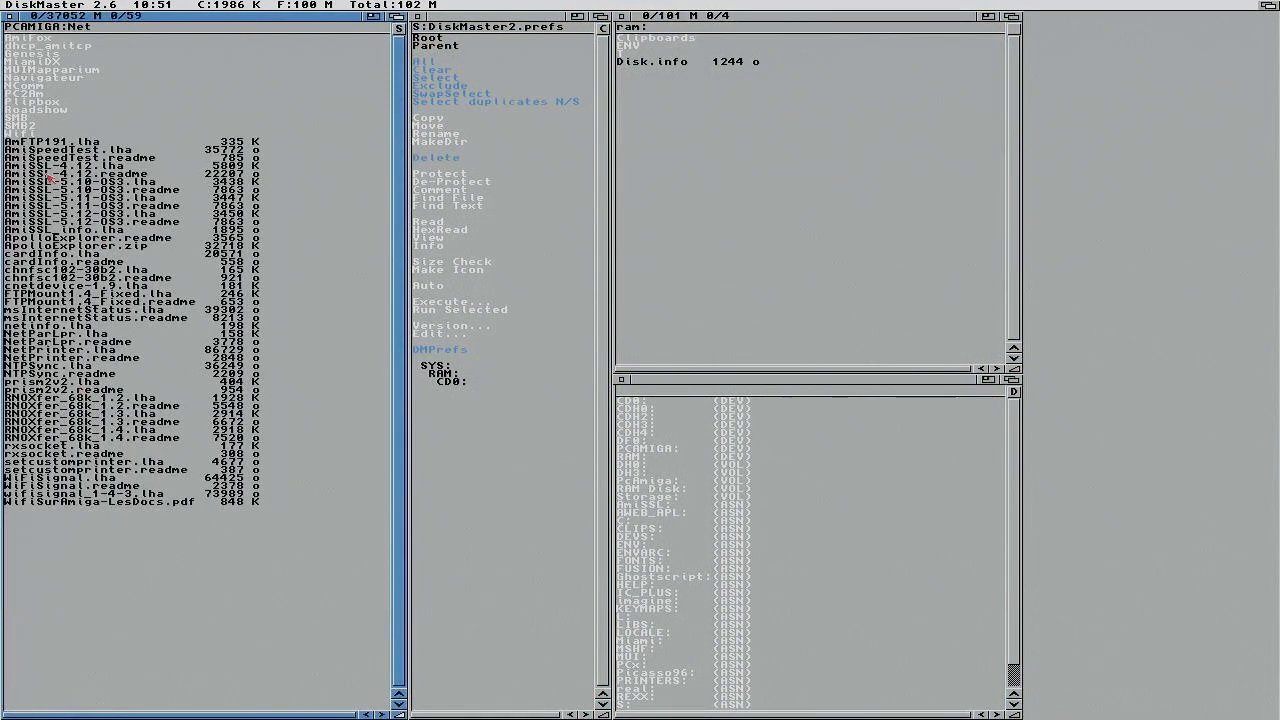
left_click(82, 150)
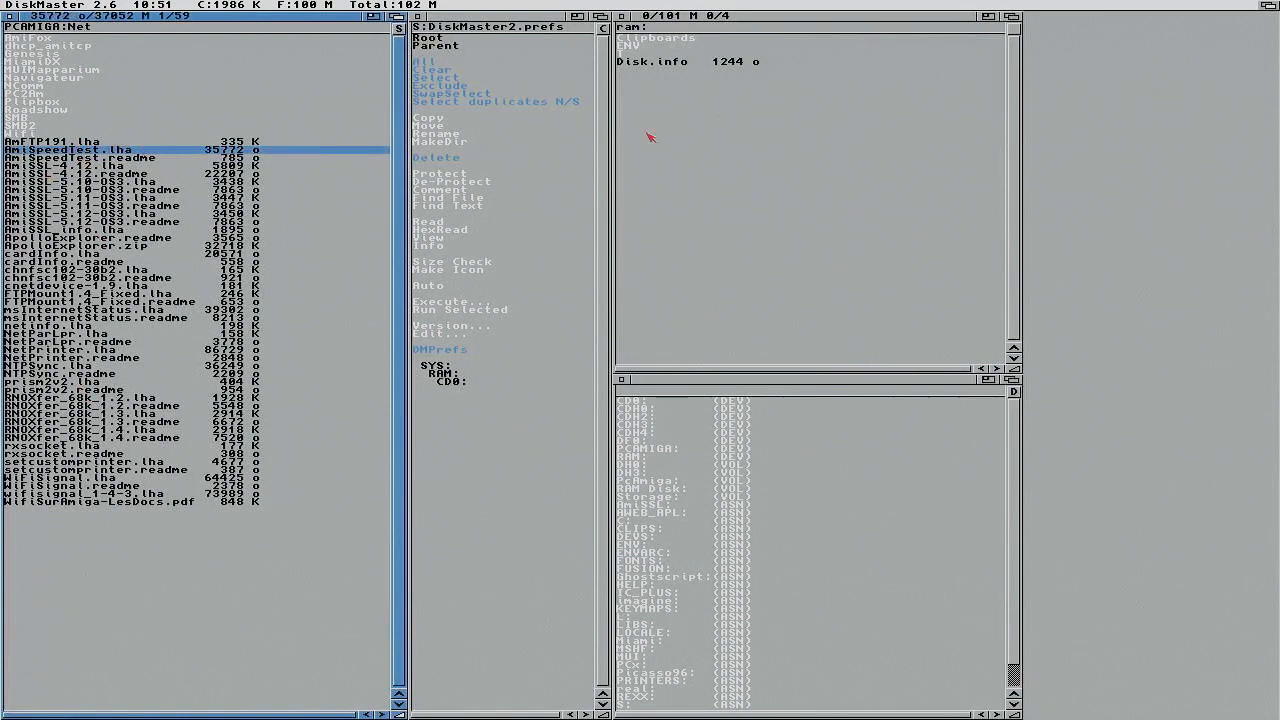
double_click(634, 54)
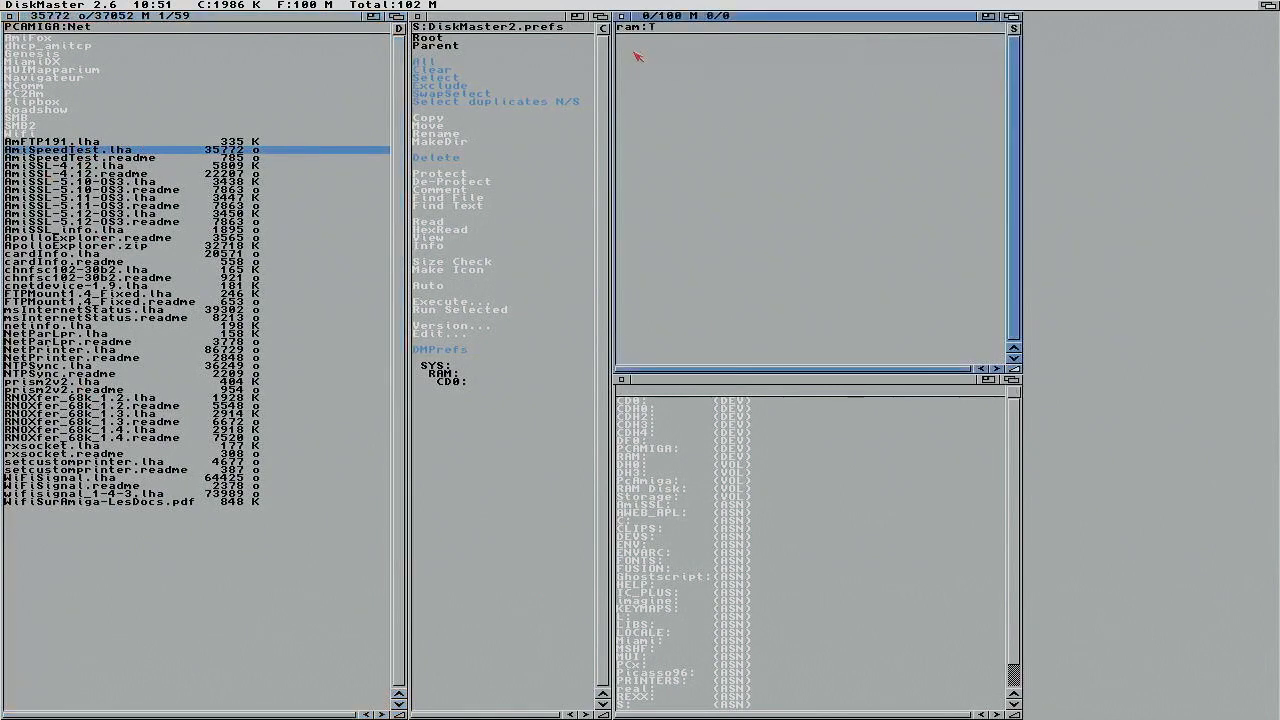
left_click(144, 17)
right_click(155, 4)
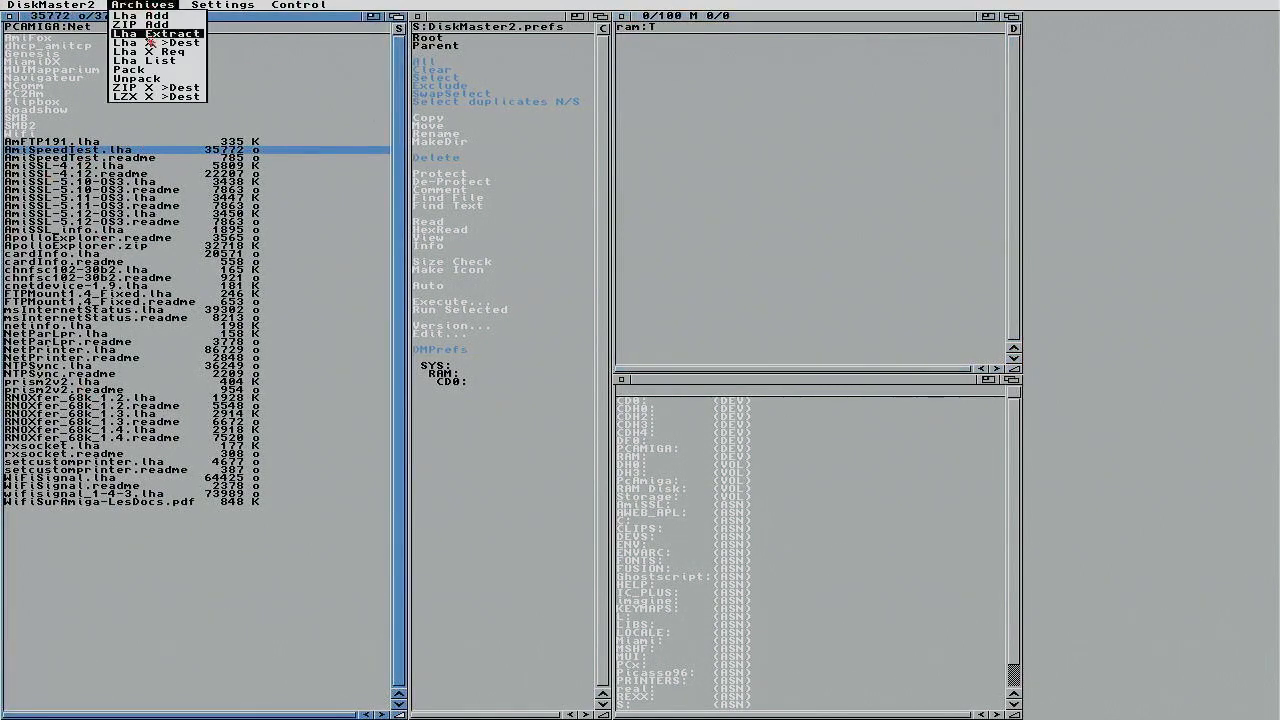
left_click(150, 42)
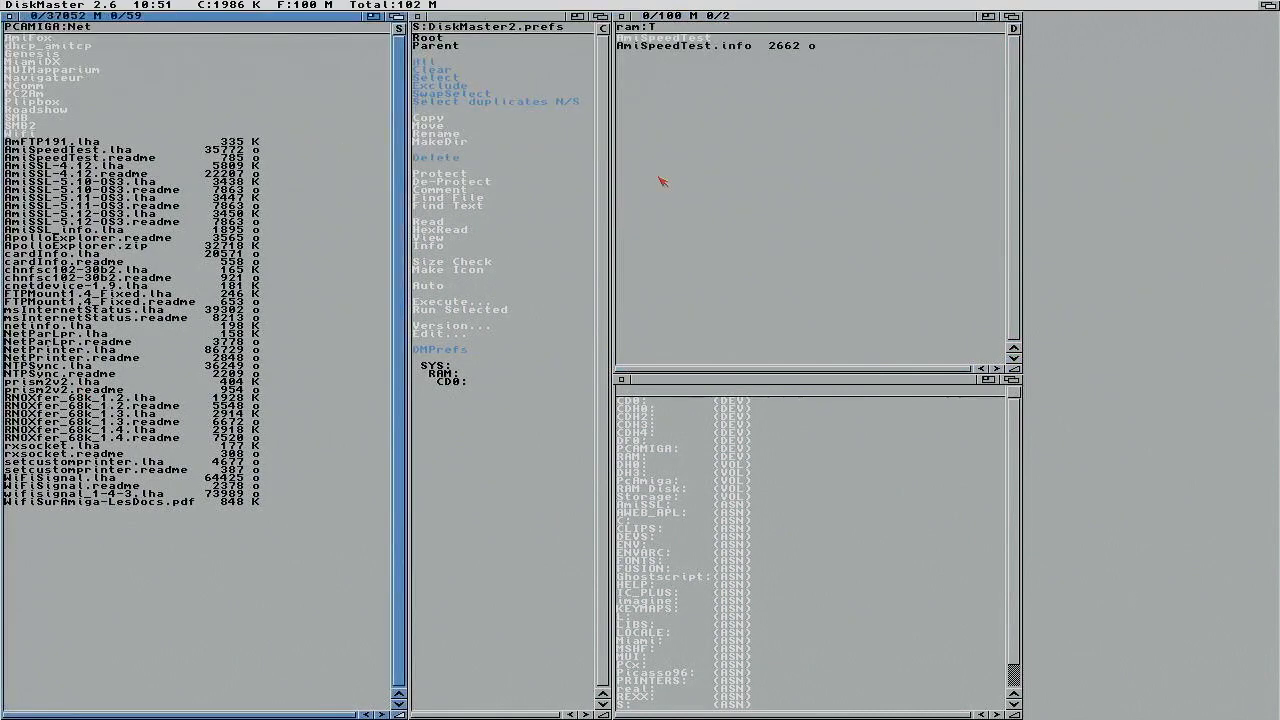
Step: Launch the extracted AmiSpeedTest from RAM Disk > T and start the speed test
left_click(1269, 5)
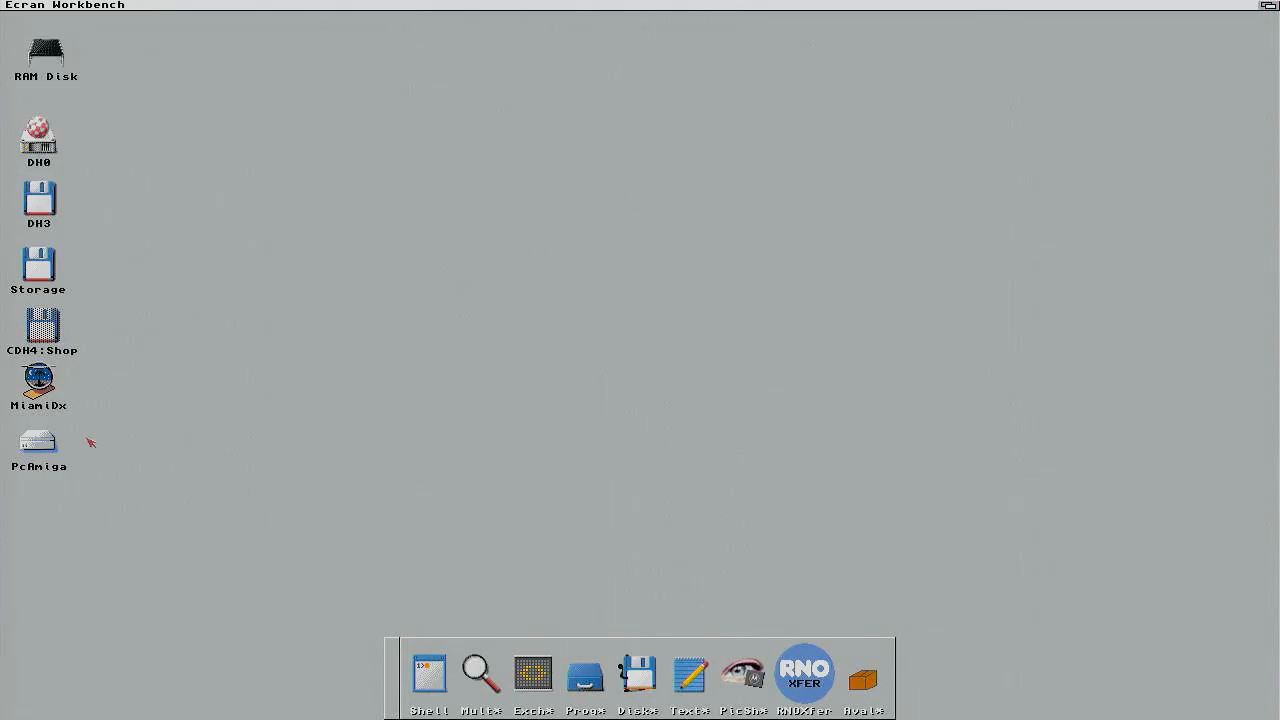
double_click(44, 57)
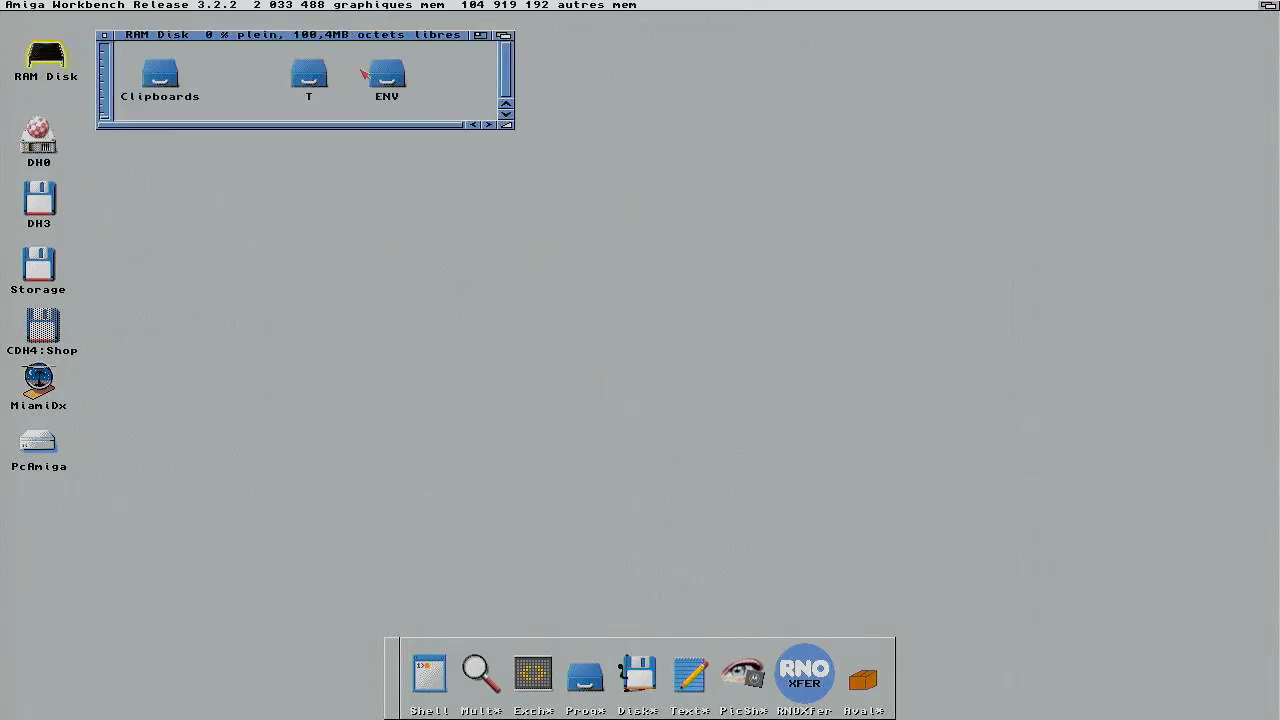
double_click(322, 80)
double_click(375, 99)
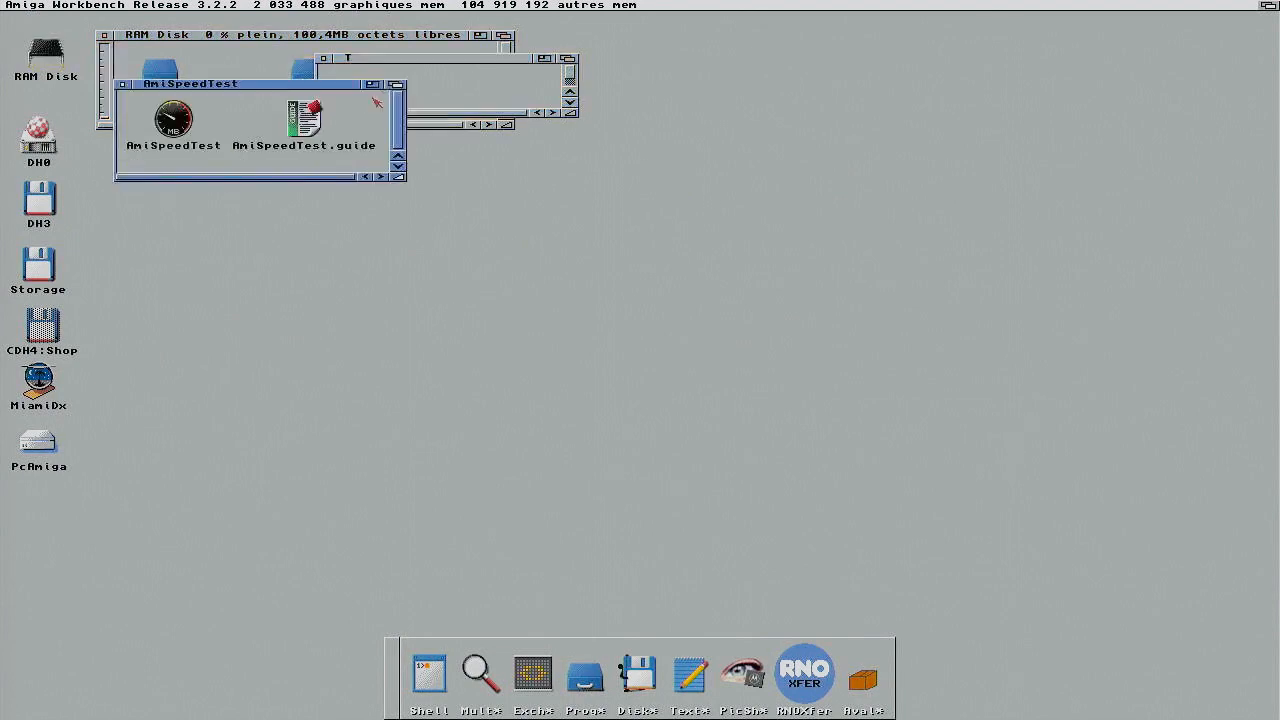
double_click(188, 126)
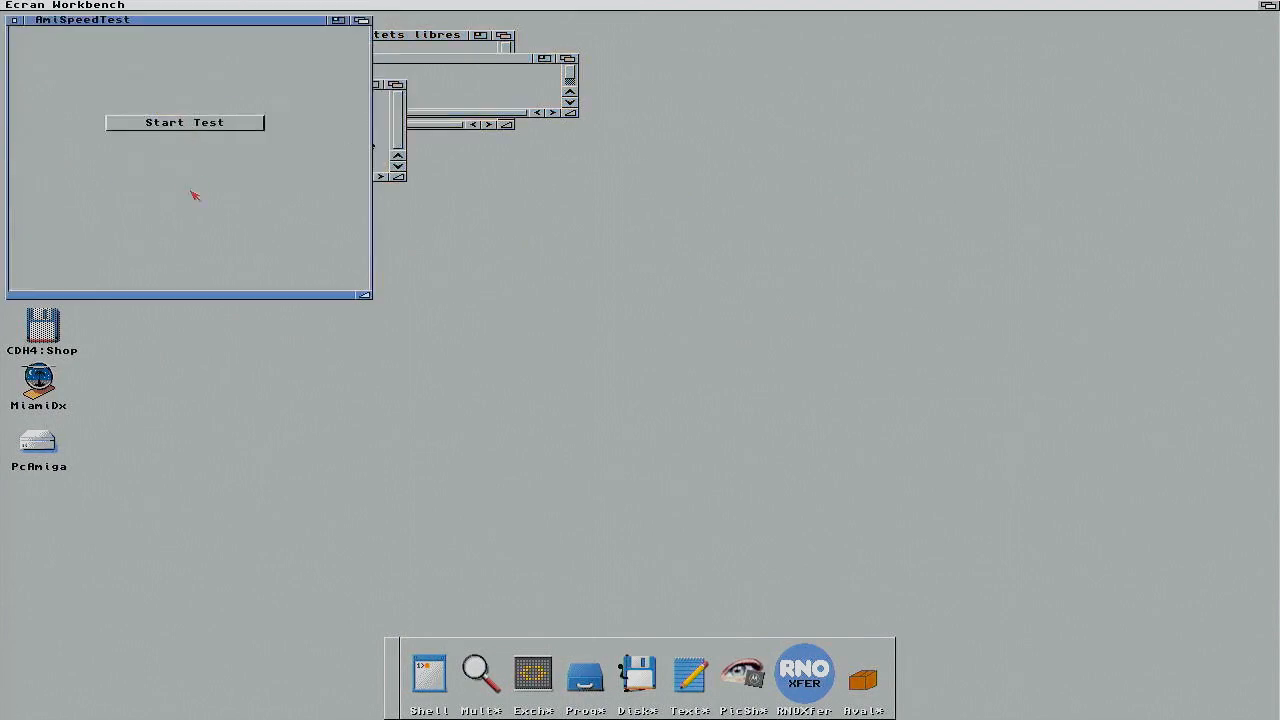
left_click(206, 122)
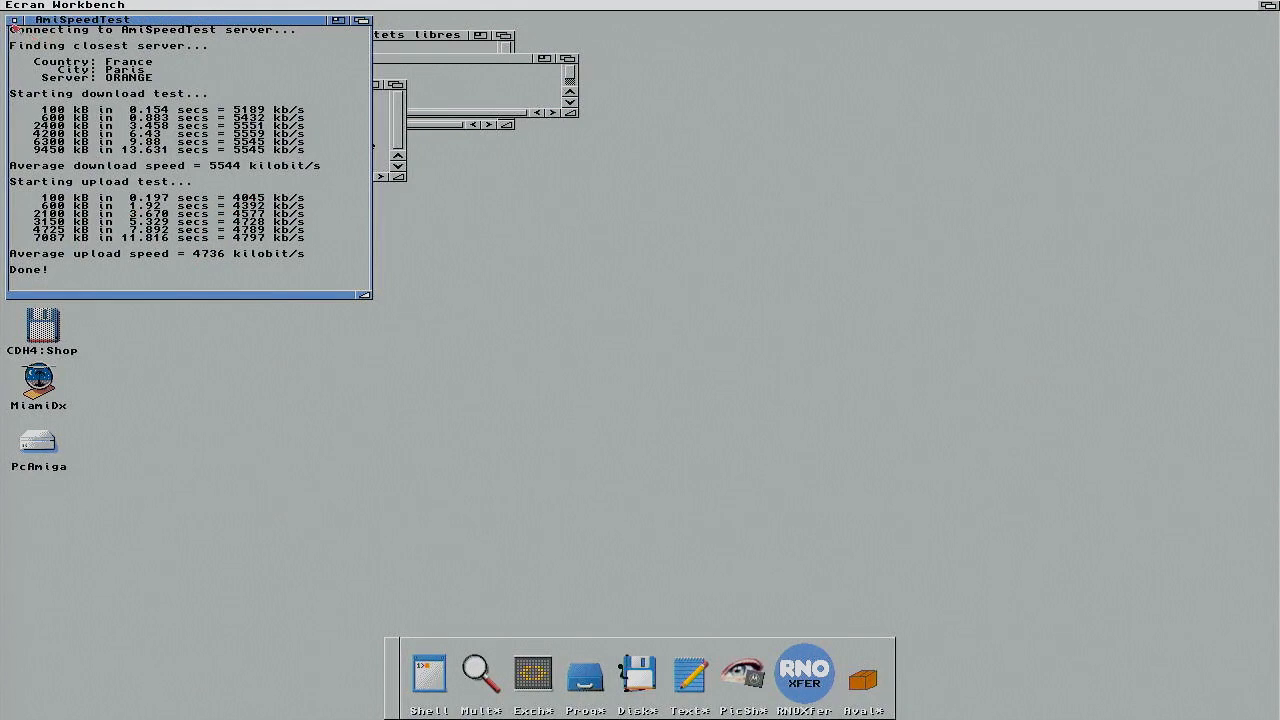
Step: Close the speed test results and the AmiSpeedTest, T and RAM Disk windows
left_click(14, 21)
left_click(119, 83)
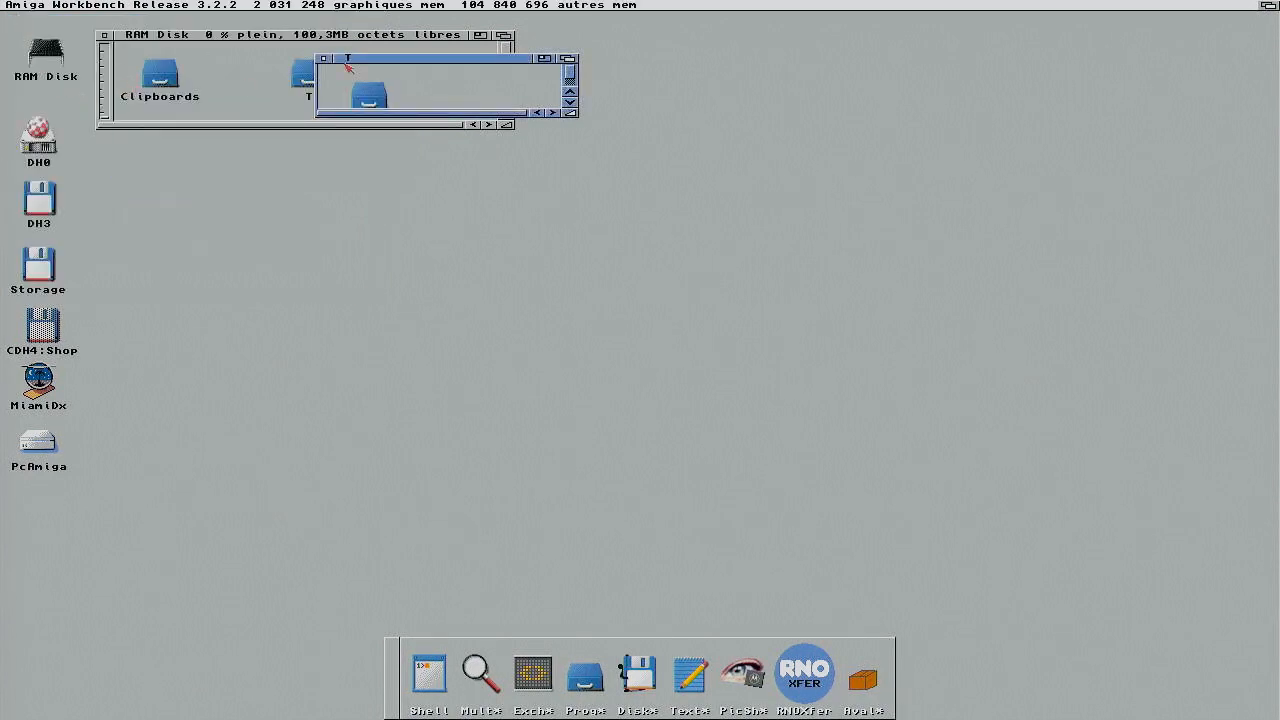
left_click(323, 60)
left_click(104, 35)
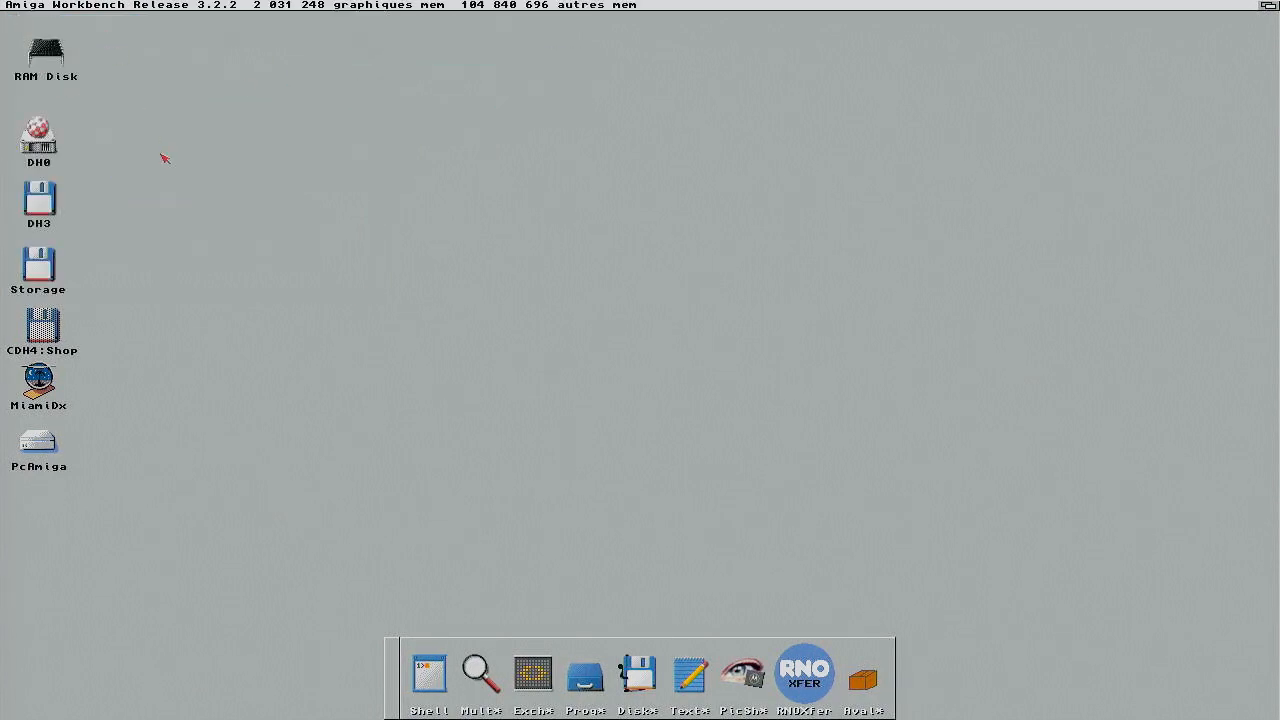
Step: Check the current date and time with 'time' in a new shell, then cancel
left_click(440, 690)
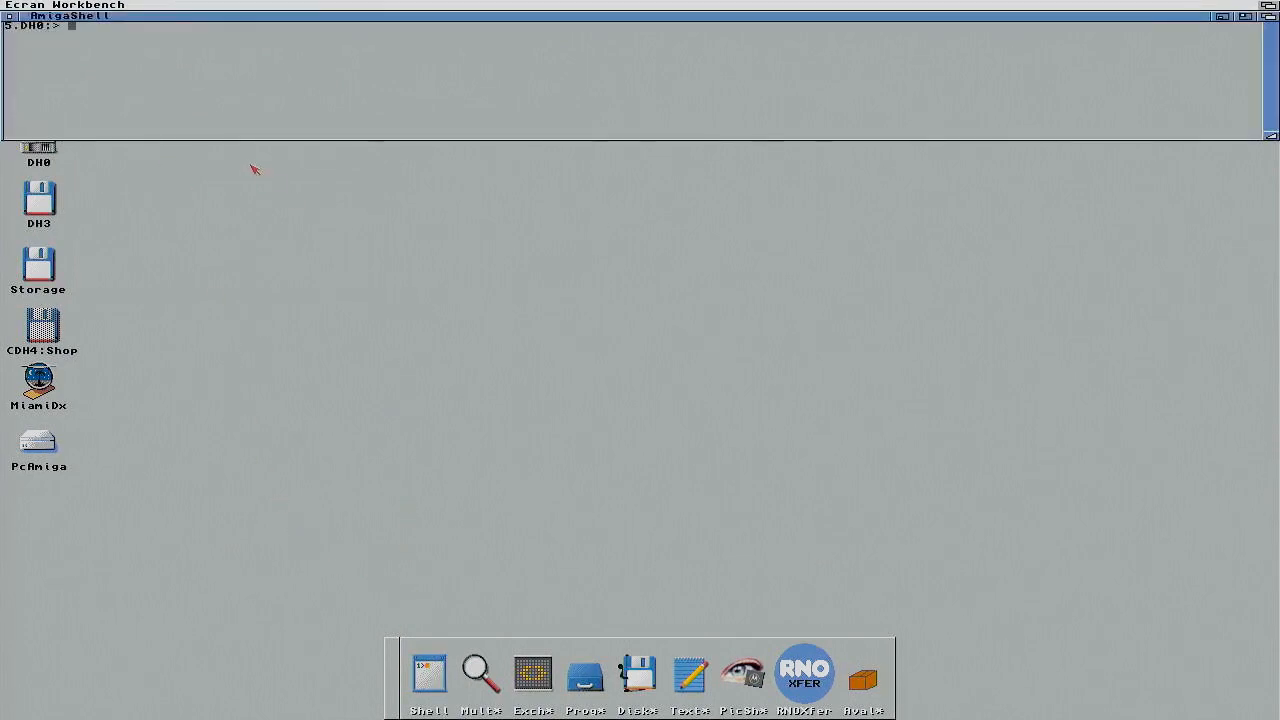
type("time")
key("Return")
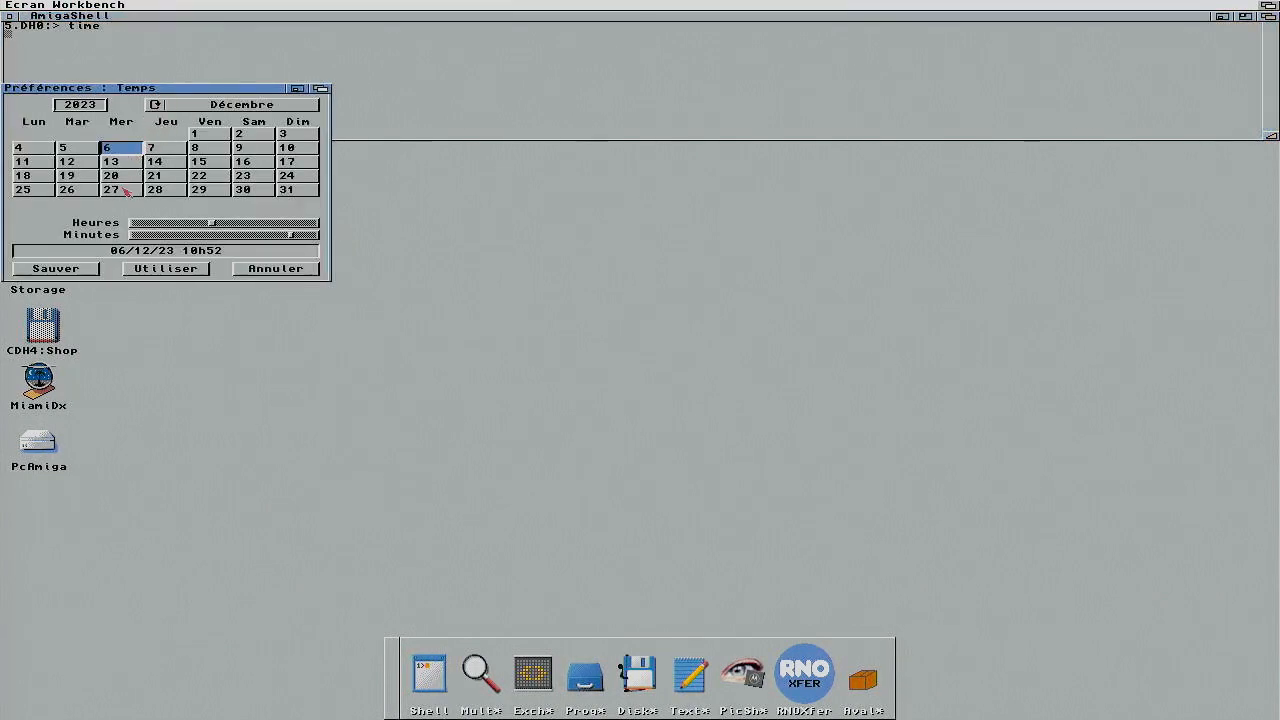
left_click(277, 270)
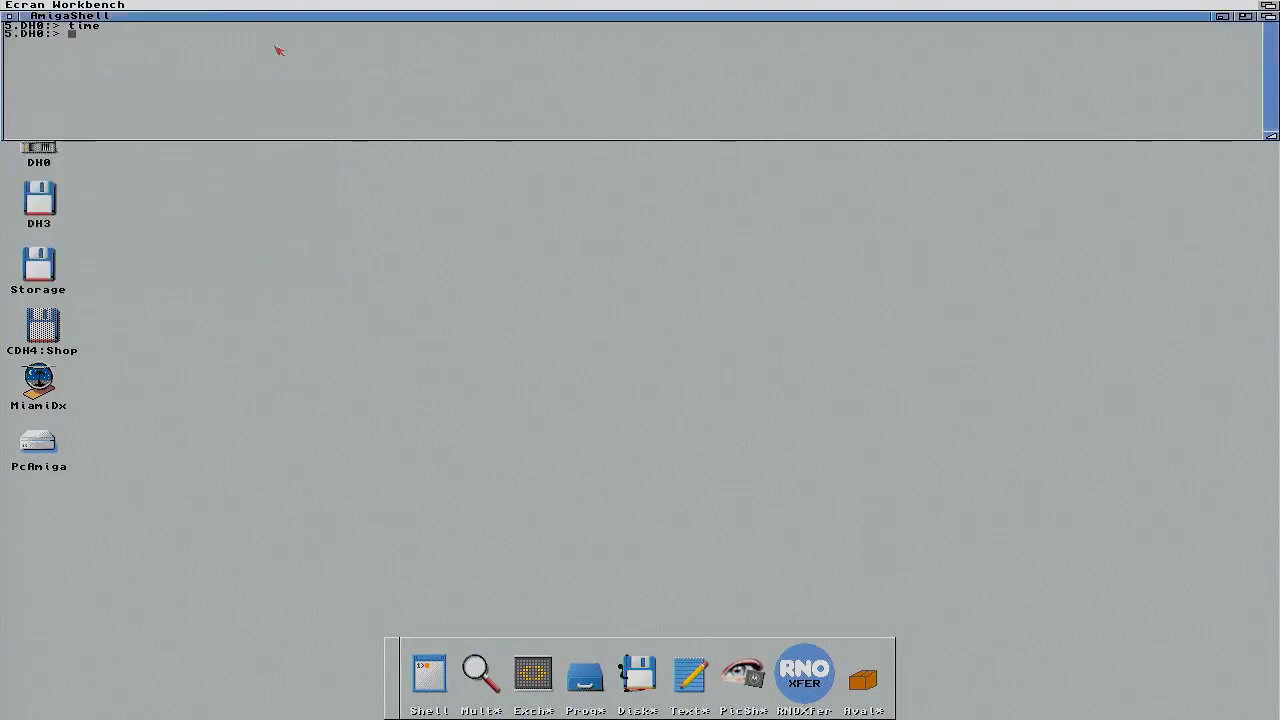
Step: Shrink the shell into the lower right corner and launch MiamiDx
left_click_drag(1268, 133, 640, 222)
left_click_drag(255, 22, 849, 382)
double_click(55, 389)
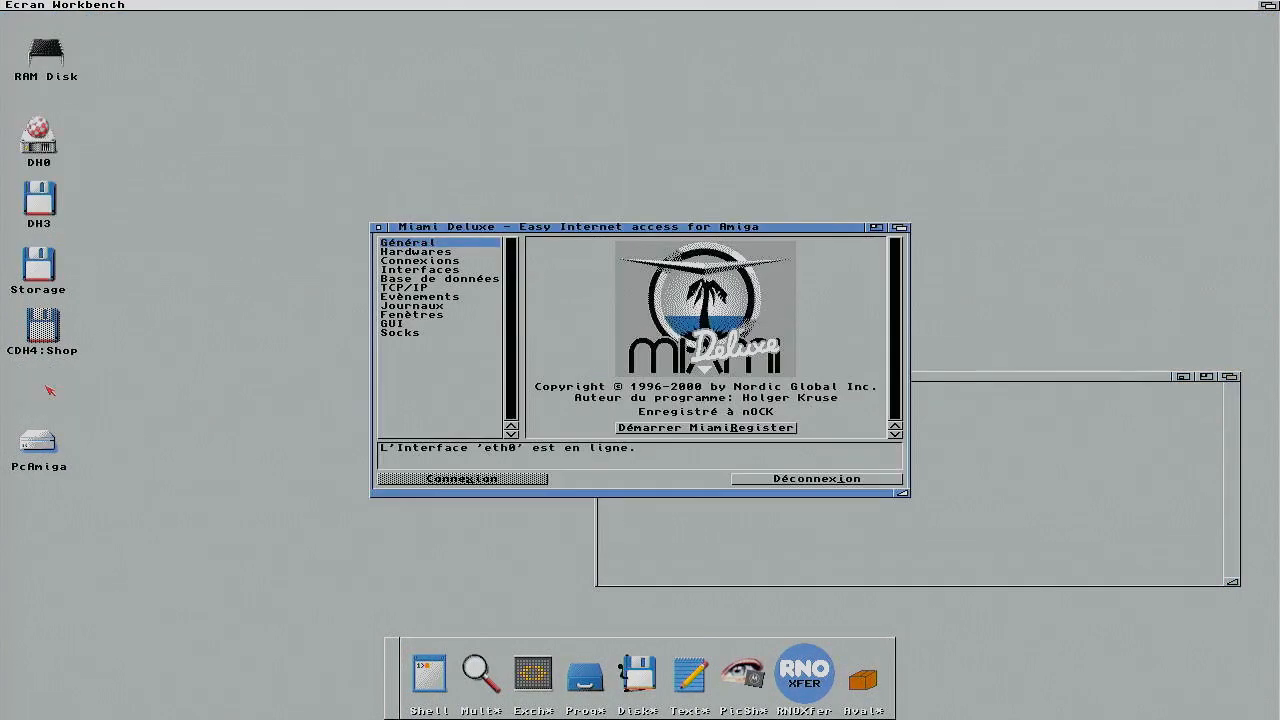
Step: View the eth0 interface's Evènements settings, then cancel both dialogs unchanged
left_click(440, 270)
double_click(552, 260)
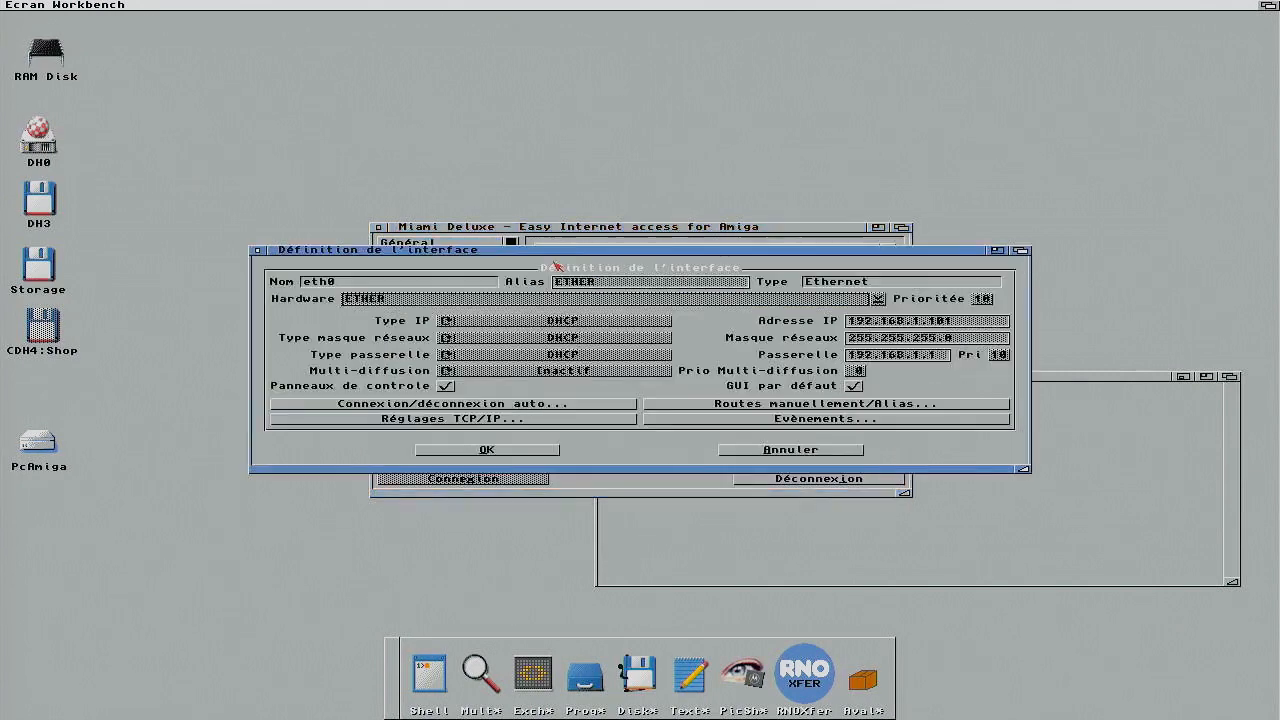
left_click(762, 421)
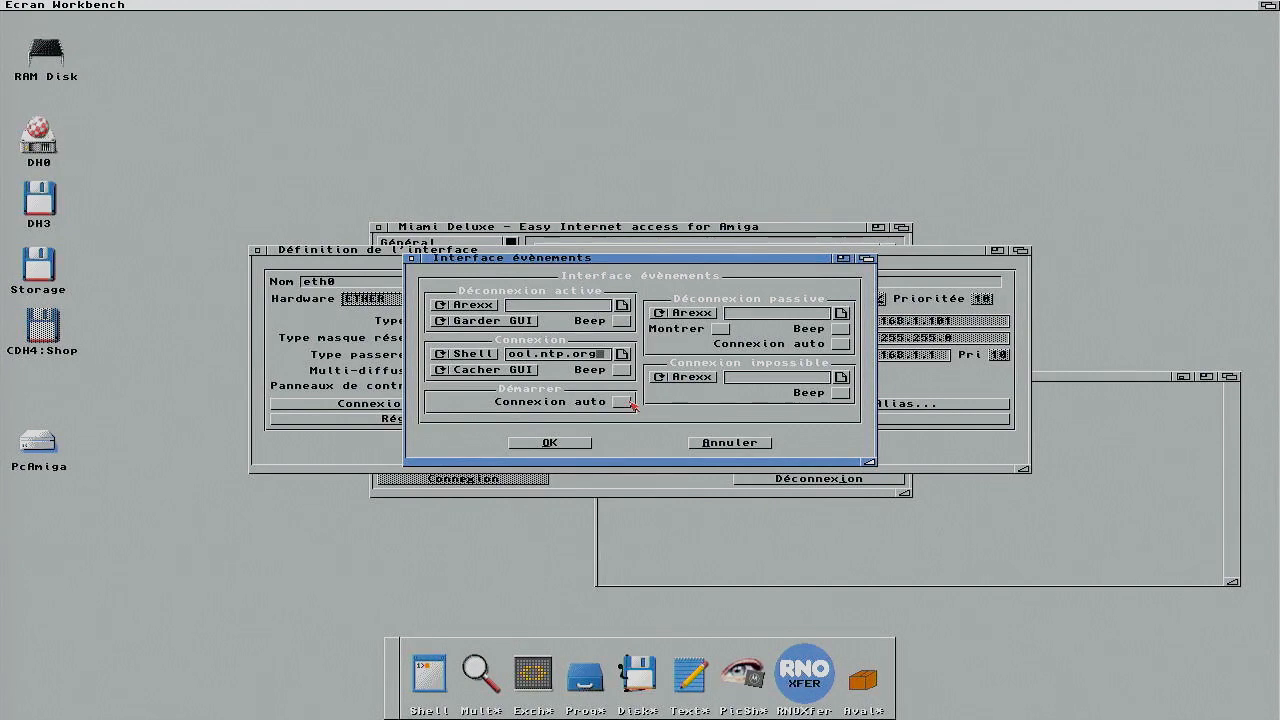
left_click(730, 443)
left_click(760, 456)
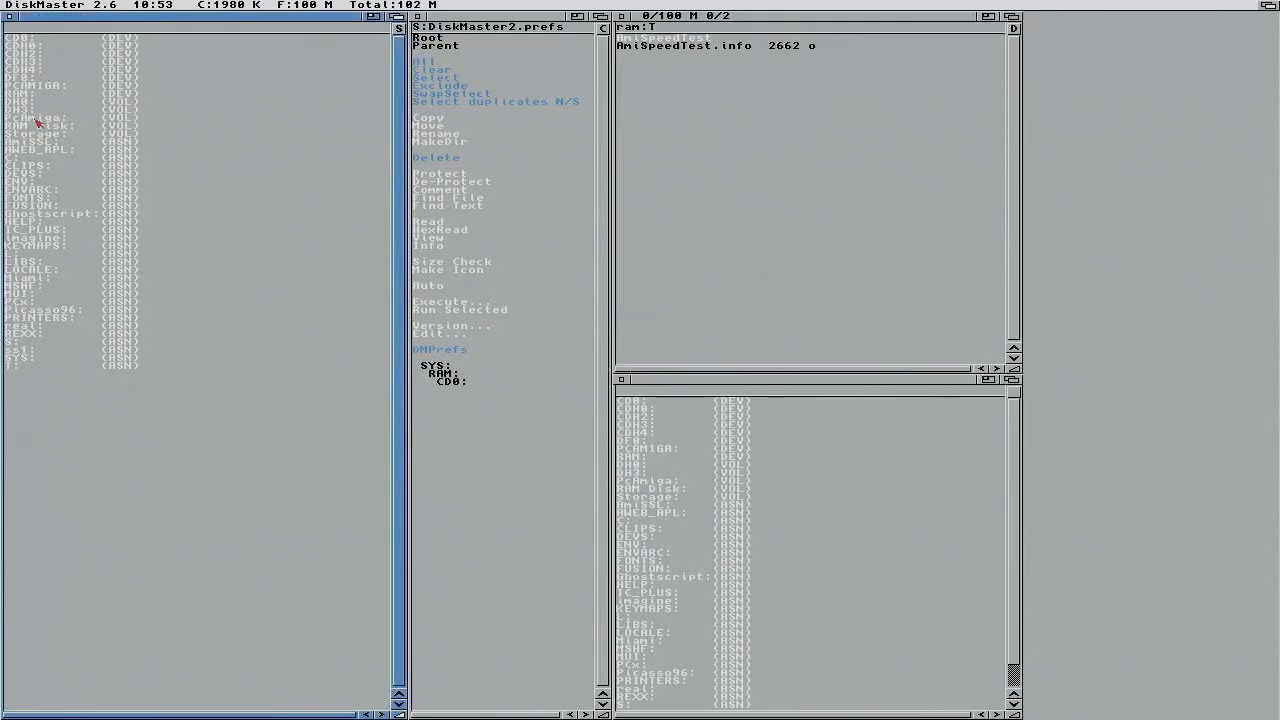
Step: Unpack NTPSync.lha from Storage:A-Installer/Net into ram:T and select NTPsync_68k there
left_click(38, 134)
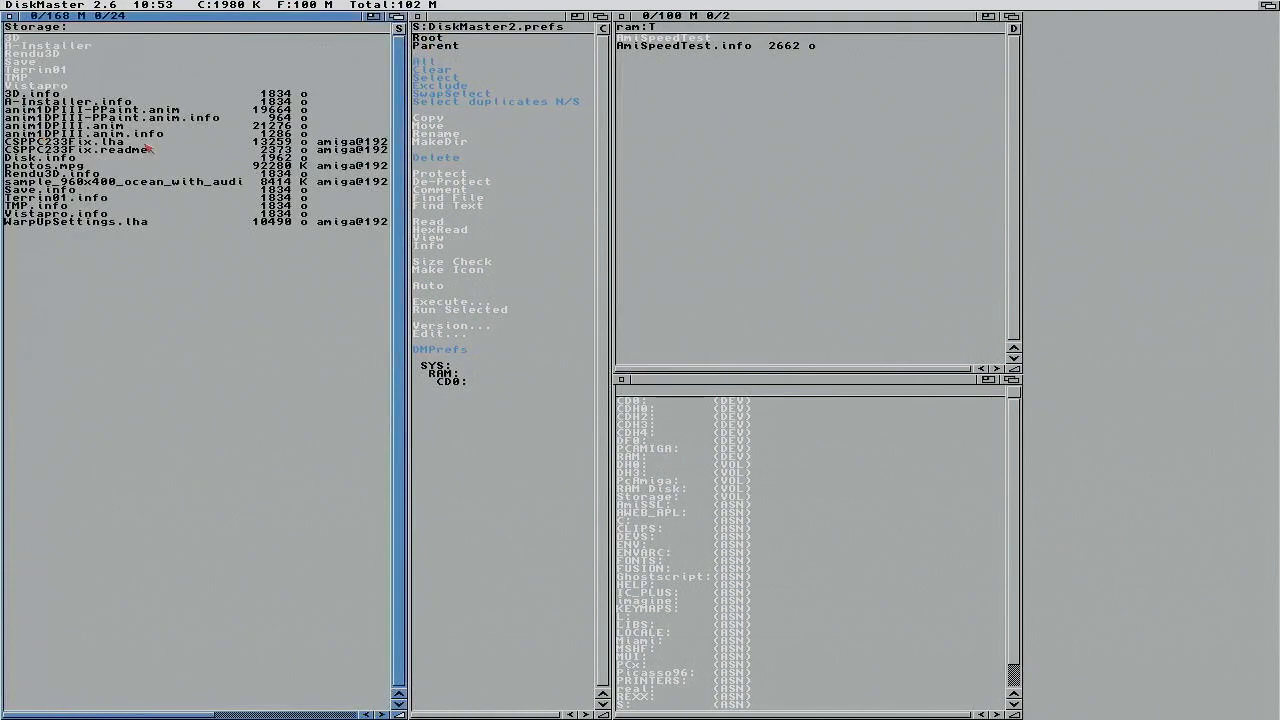
left_click(55, 46)
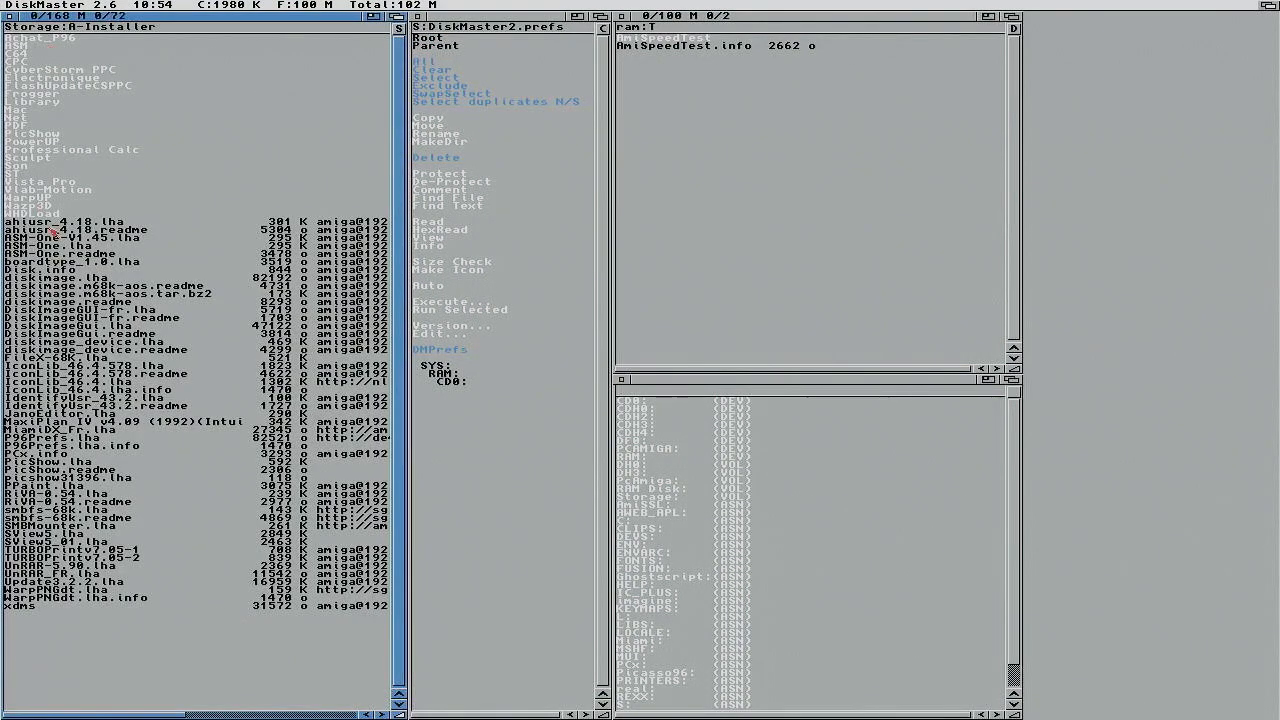
left_click(31, 119)
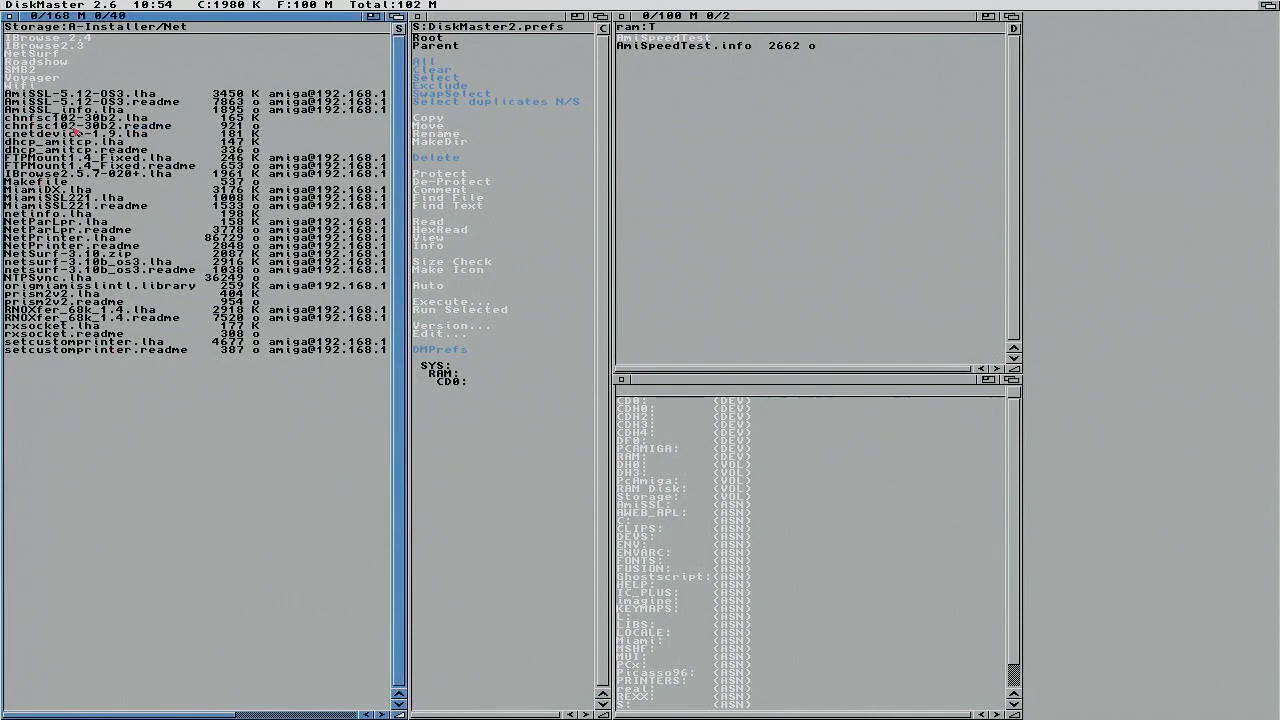
left_click(74, 279)
right_click(208, 33)
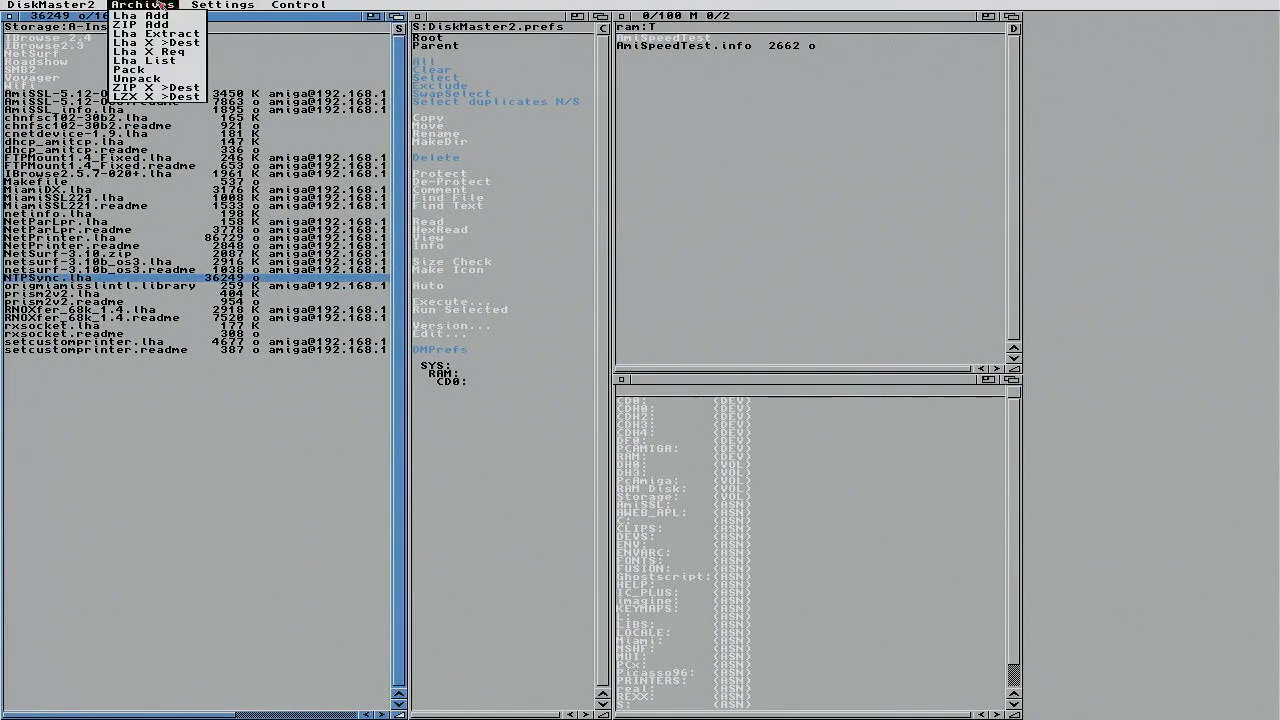
left_click(153, 44)
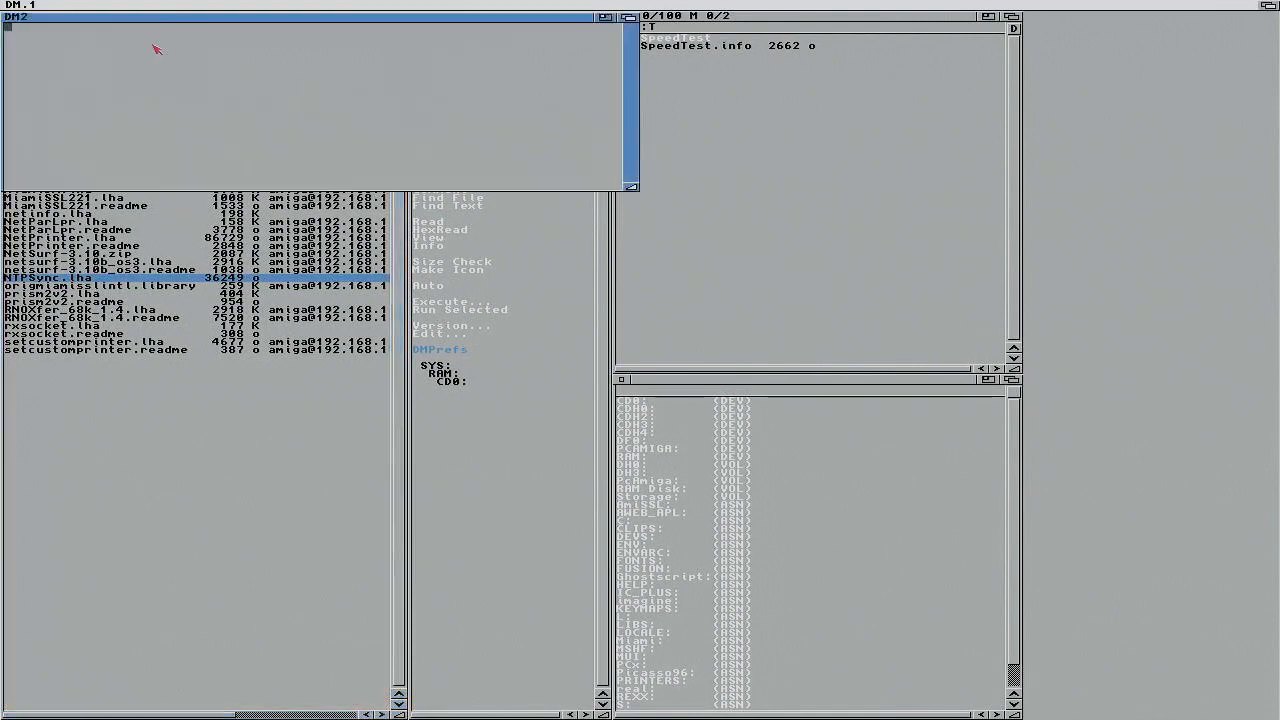
left_click(703, 118)
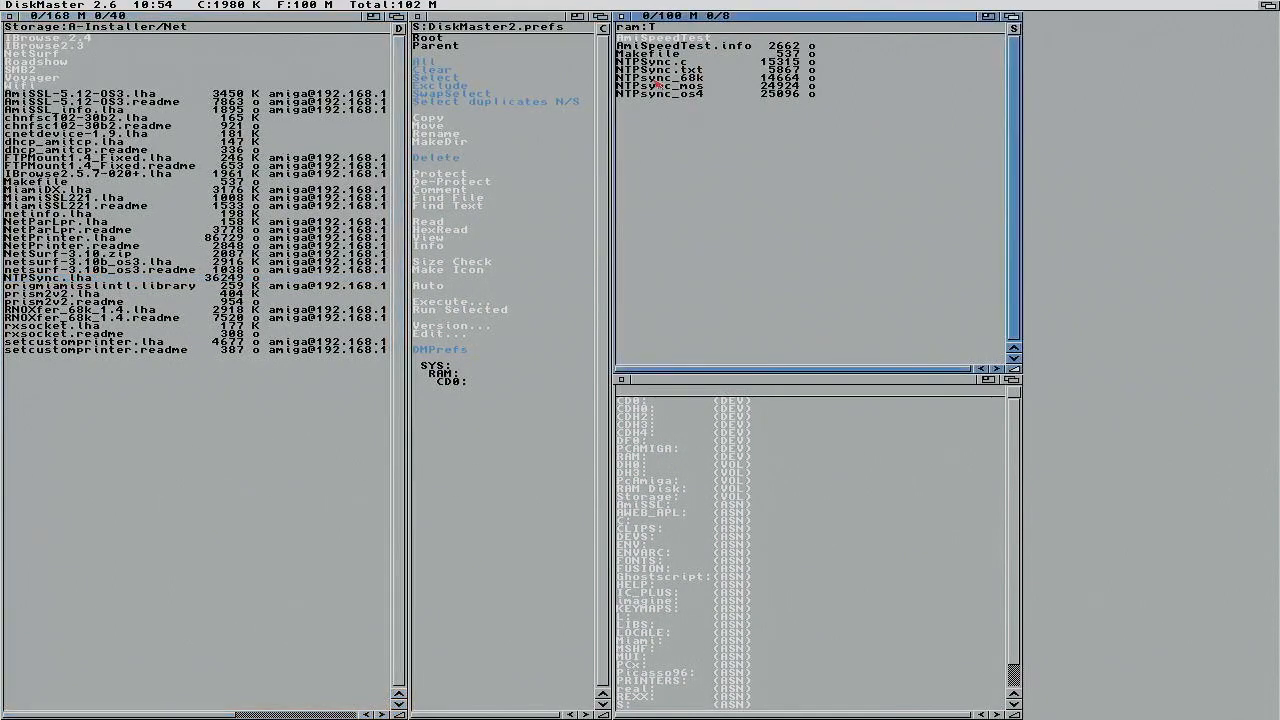
left_click(690, 77)
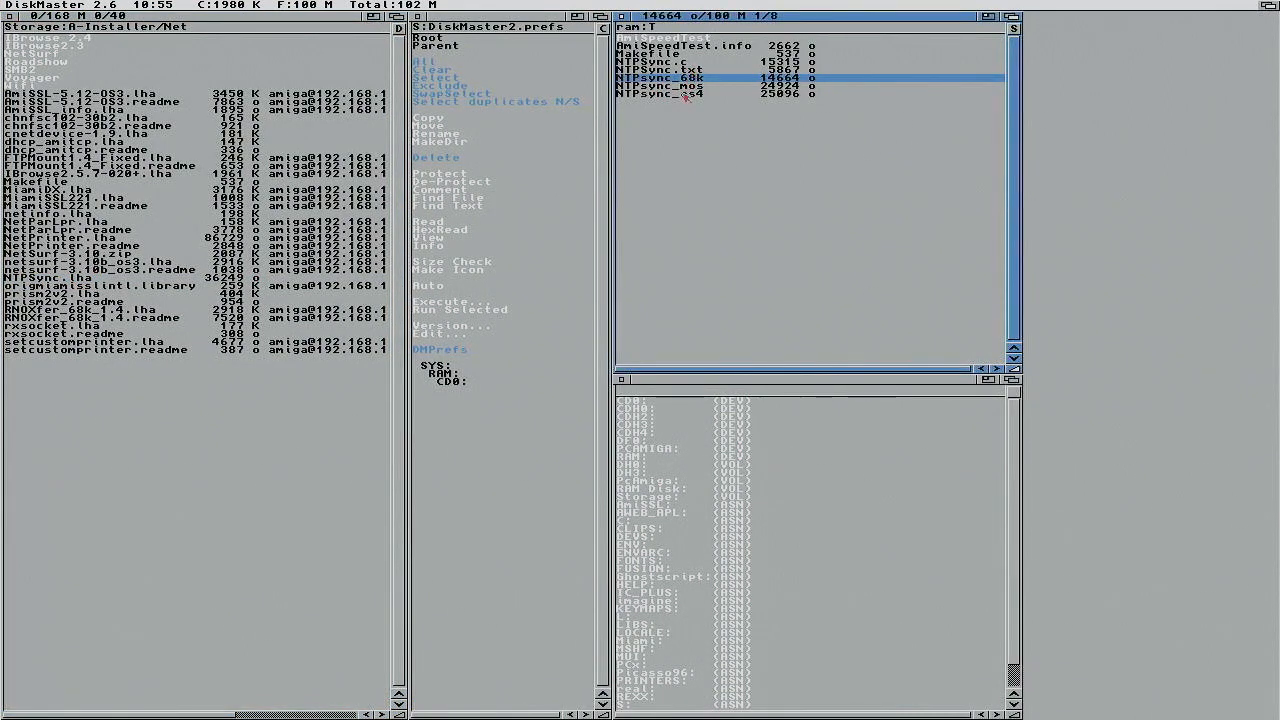
left_click(1248, 6)
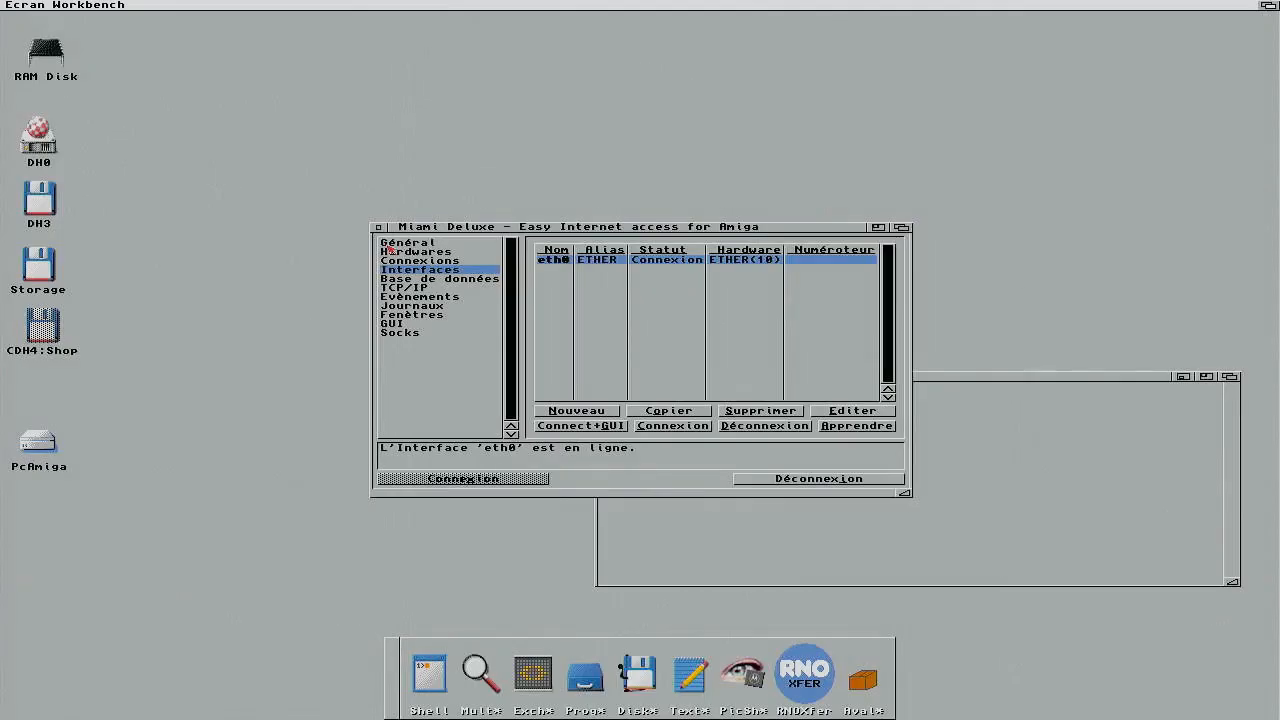
double_click(560, 260)
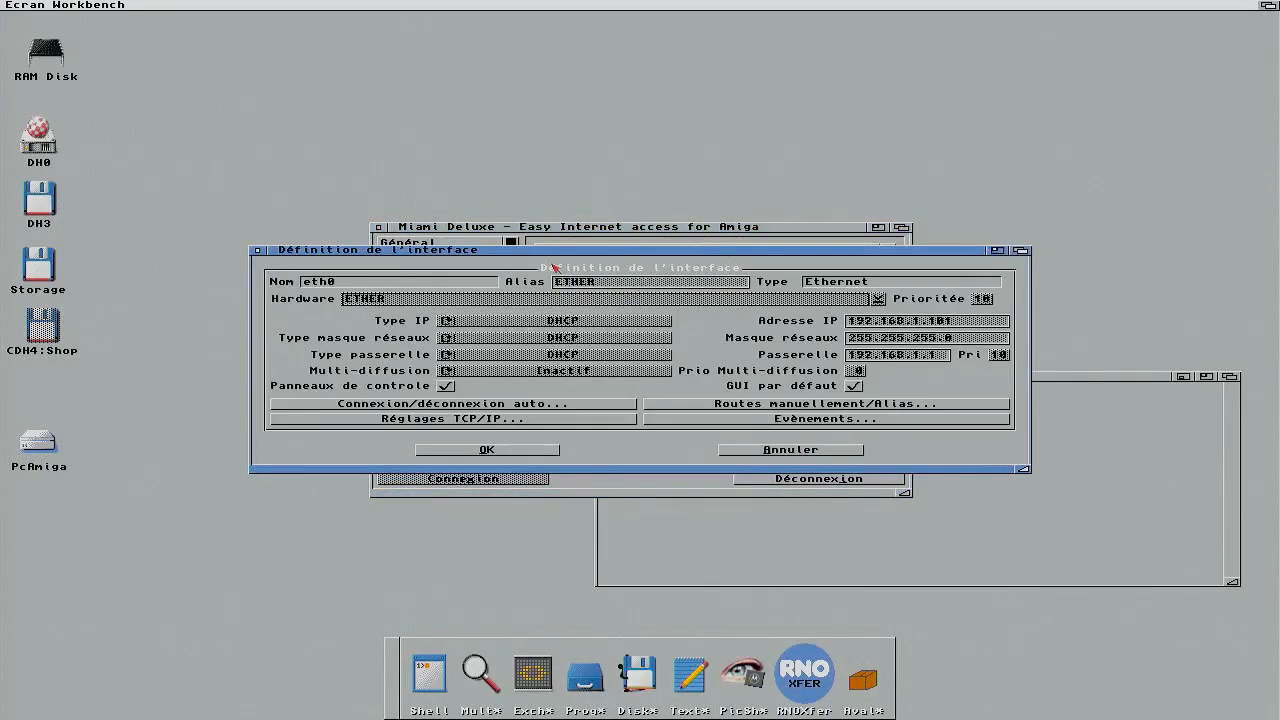
left_click(728, 419)
left_click(604, 356)
key("Left")
key("Left")
key("Left")
key("Left")
key("Left")
key("Left")
key("Left")
key("Left")
key("Left")
key("Left")
key("Left")
key("Left")
key("Left")
key("Left")
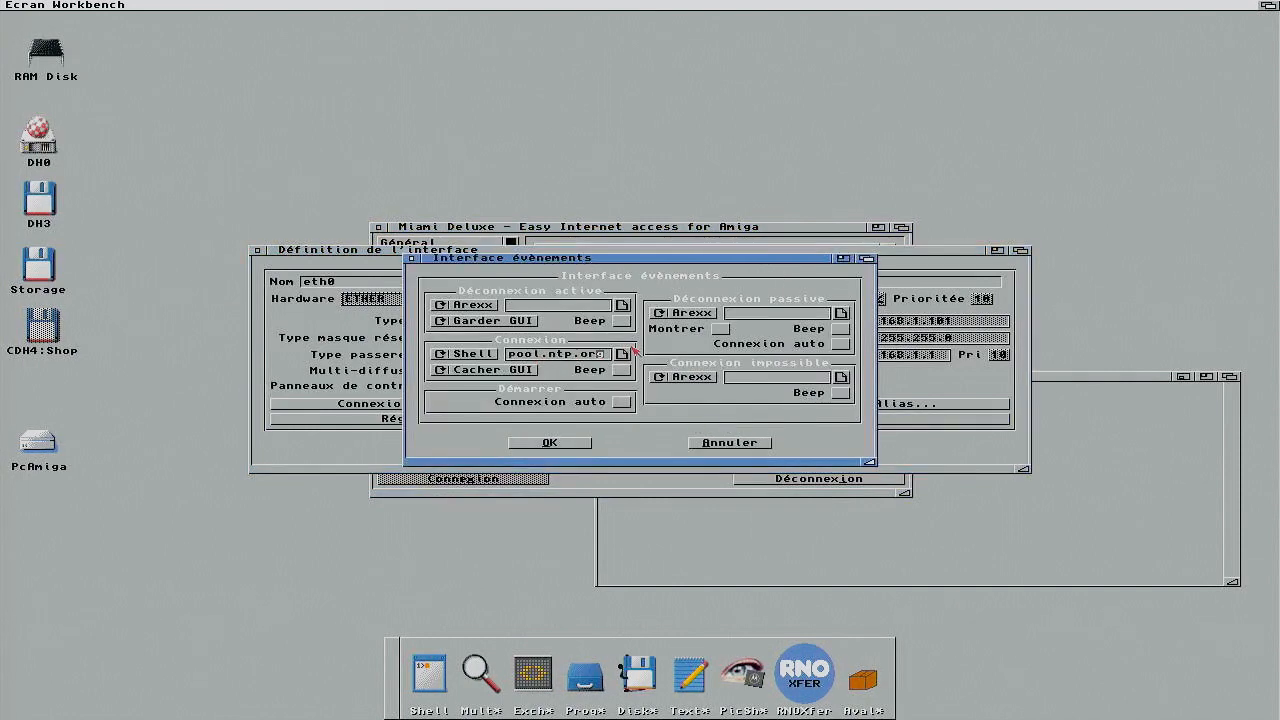
key("Left")
key("Left")
key("Left")
key("Left")
key("Left")
key("Left")
key("Left")
key("Left")
key("Left")
key("Left")
key("Left")
key("Right")
key("Right")
key("Right")
key("Right")
key("Right")
key("Right")
key("Right")
key("Right")
key("Right")
key("Right")
key("Right")
key("Right")
key("Right")
key("Right")
key("Right")
key("Right")
key("Right")
key("Right")
key("Right")
key("Right")
key("Right")
key("Right")
key("Right")
key("Right")
key("Right")
left_click(721, 446)
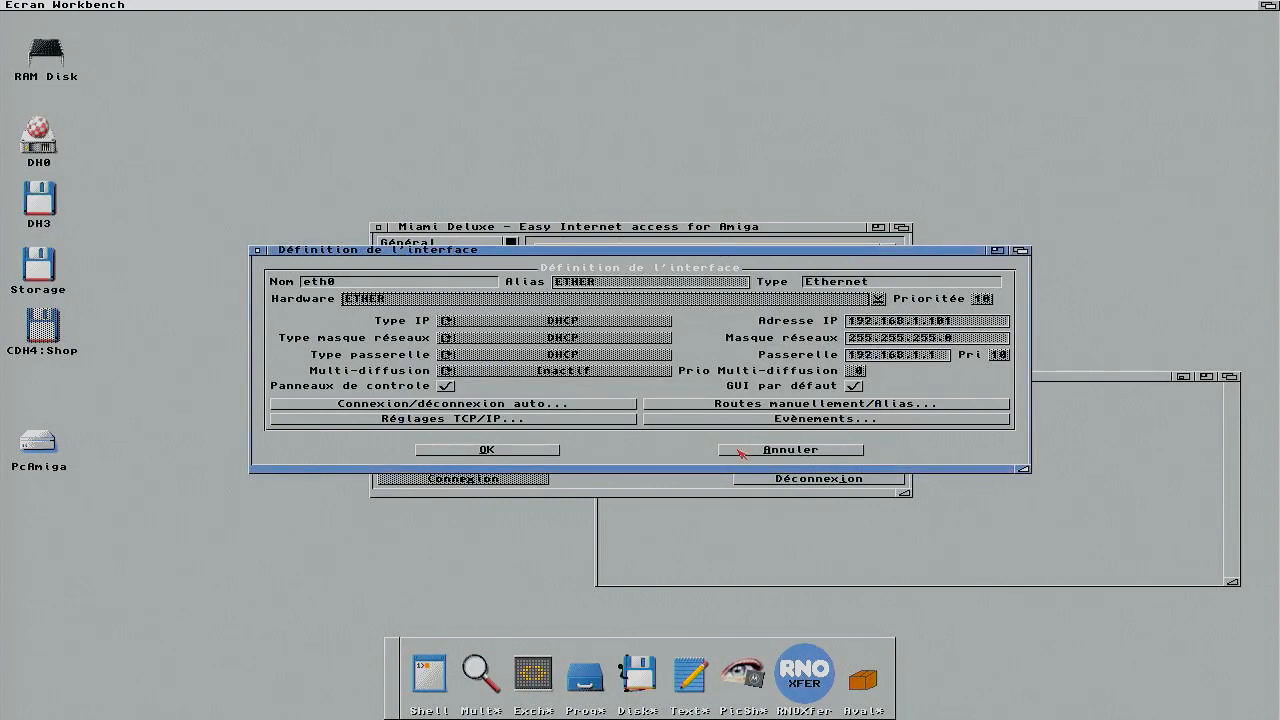
left_click(741, 451)
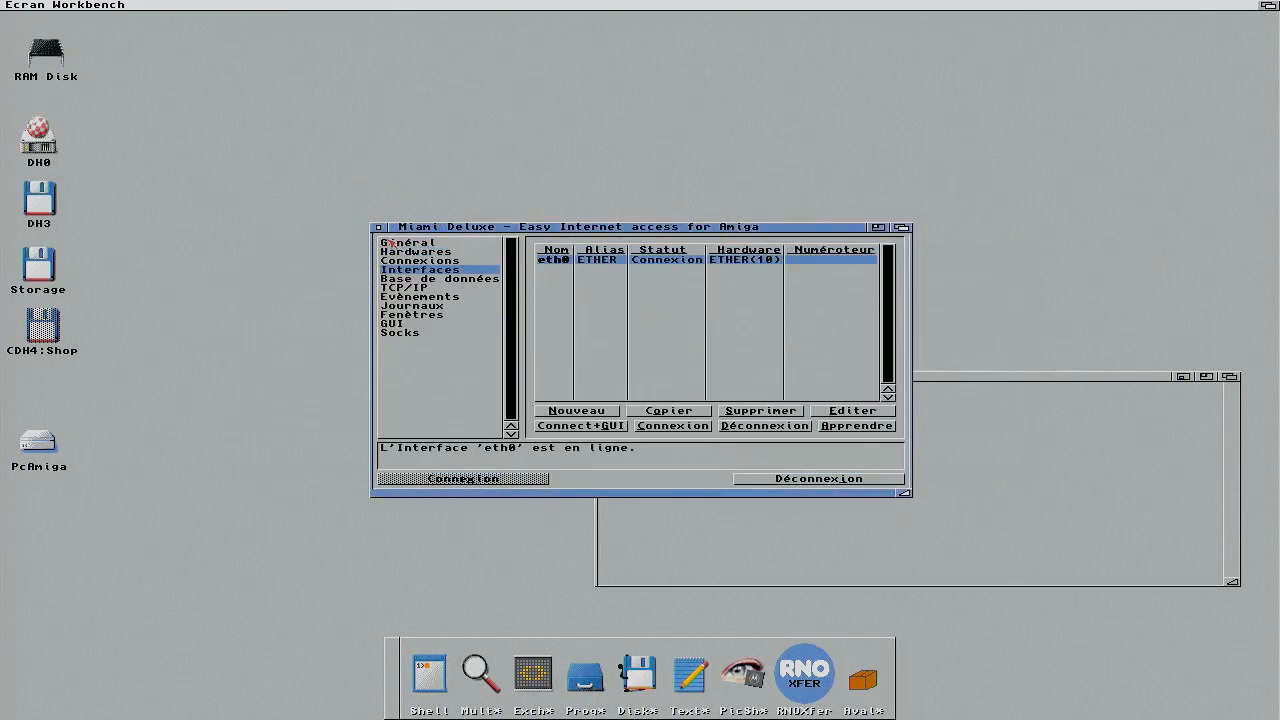
right_click(114, 44)
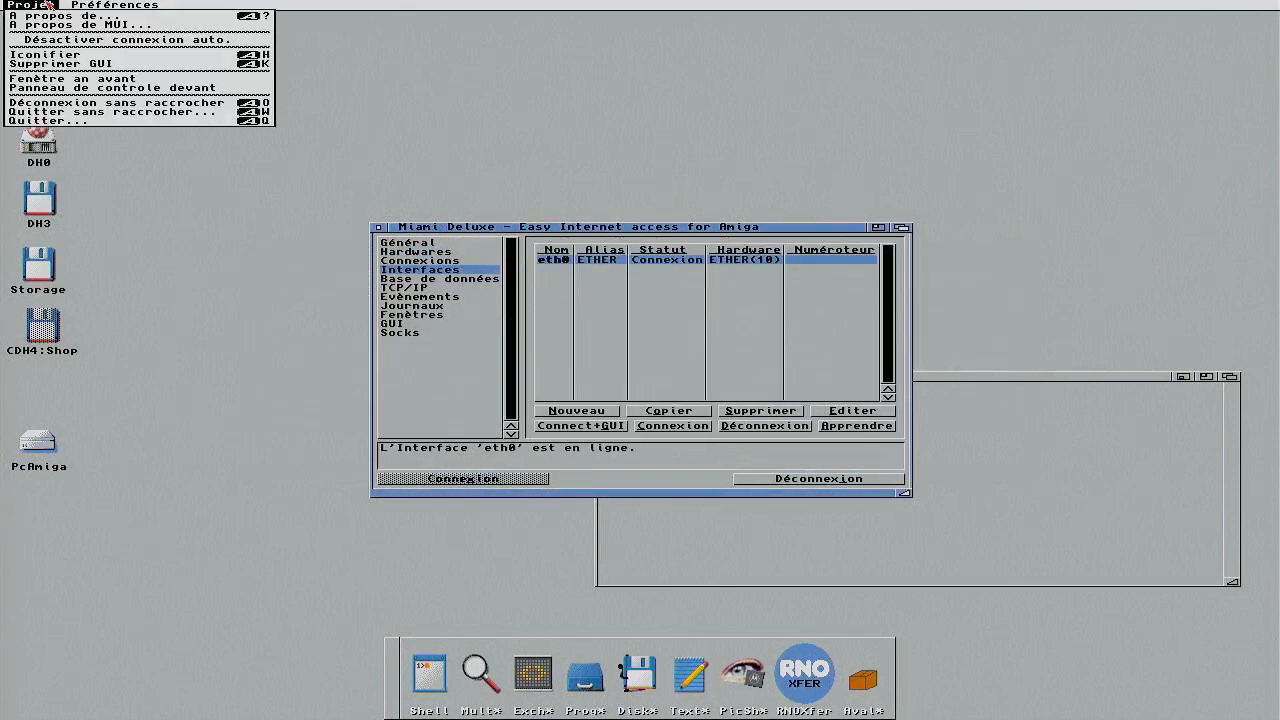
Step: Iconify MiamiDx via Projet > Iconifier and close the AmigaShell window
right_click(45, 55)
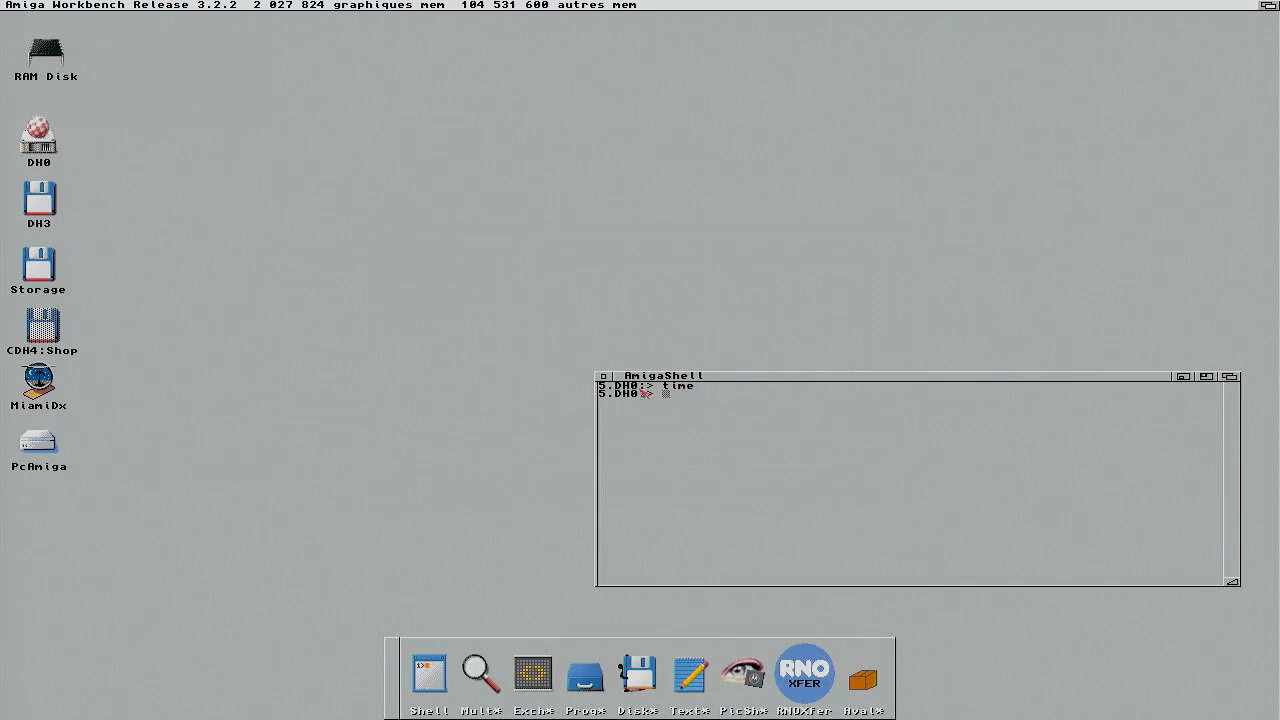
left_click(603, 376)
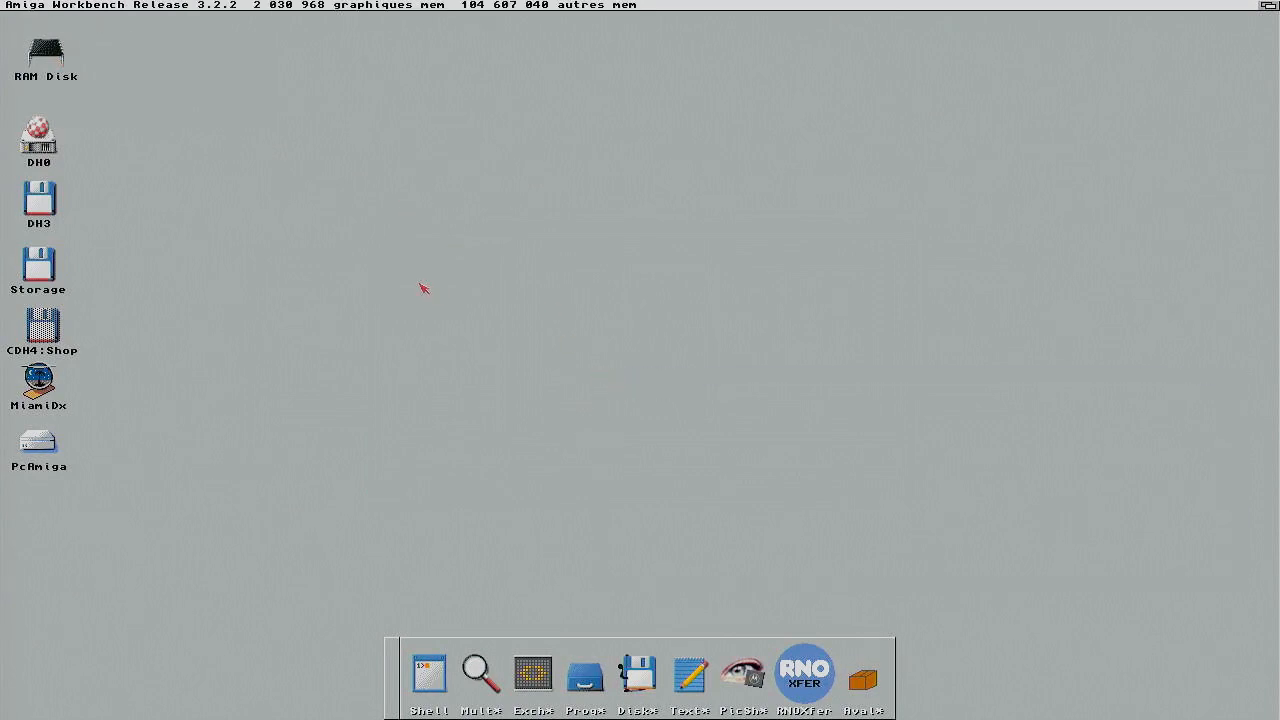